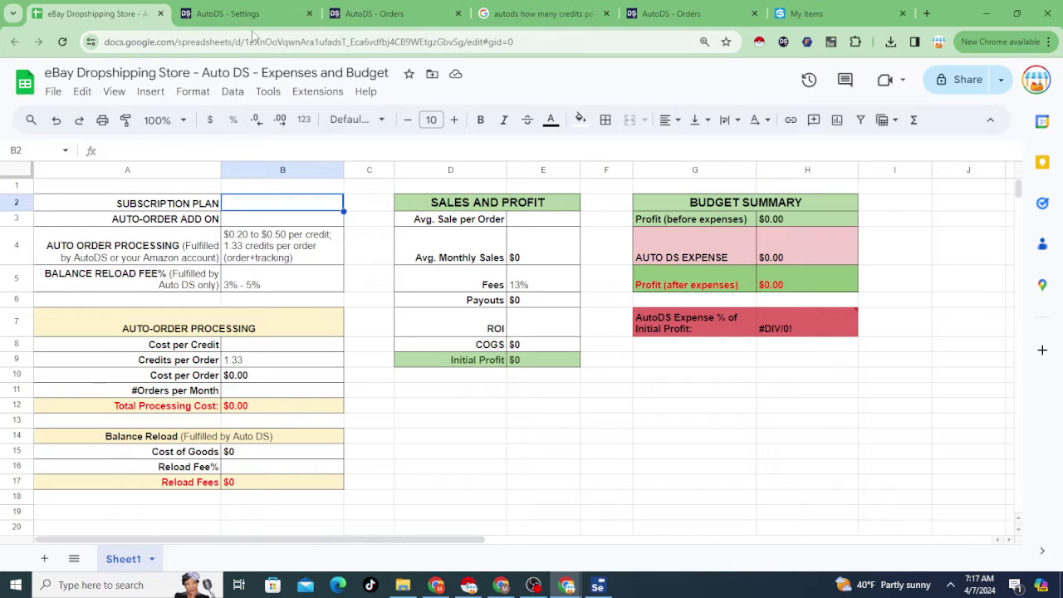
Review the AutoDS plan settings, orders page and order balance reload options.
{"action": "left_click", "coordinate": [236, 14]}
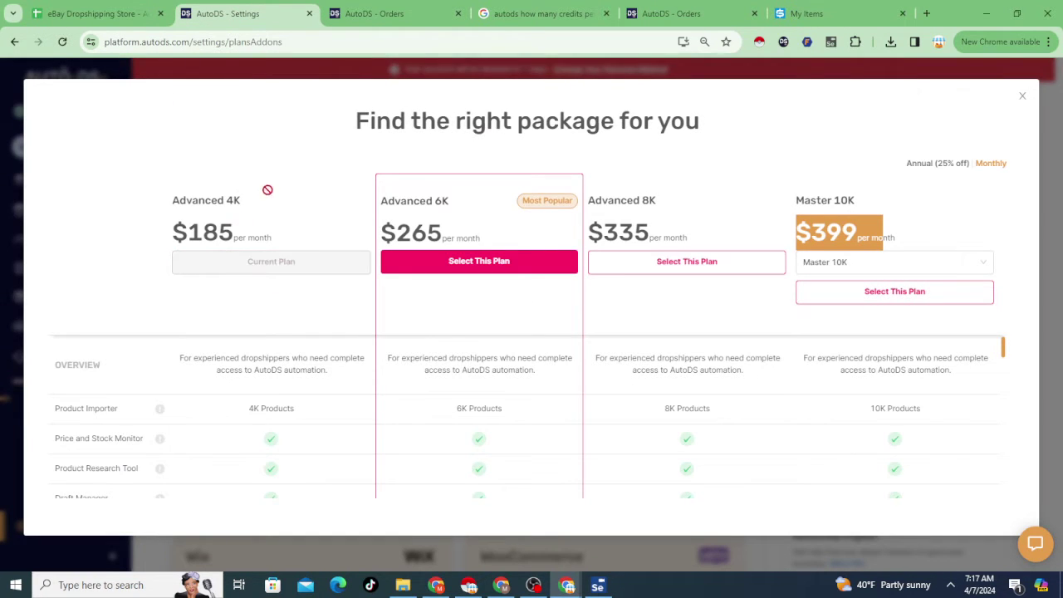
{"action": "left_click", "coordinate": [365, 14]}
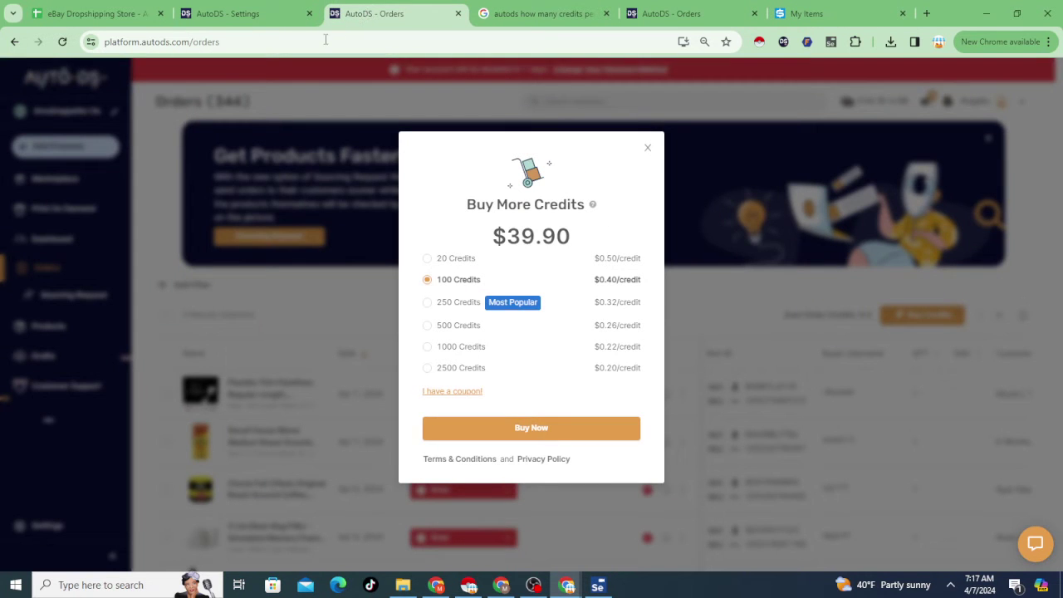
{"action": "left_click", "coordinate": [664, 13]}
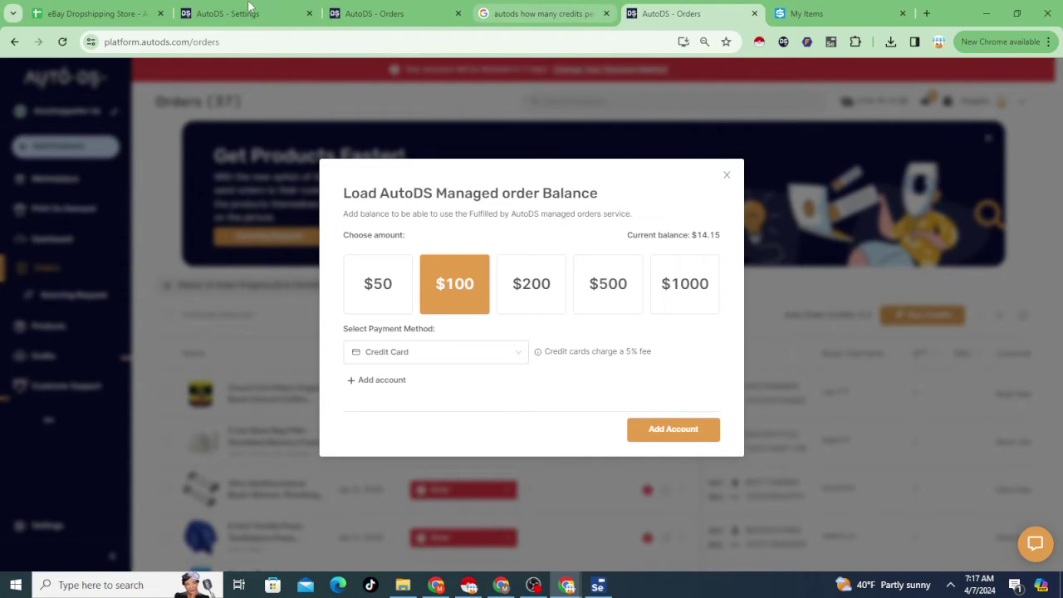
{"action": "left_click", "coordinate": [113, 15]}
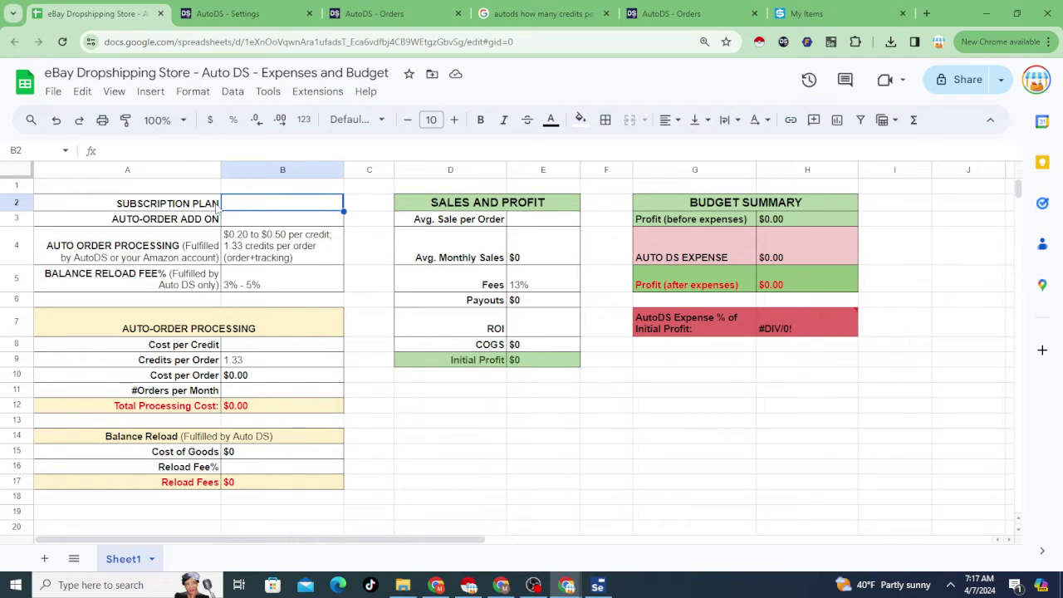
Look up the Master 10K plan tiers and note its $399 price.
{"action": "left_click", "coordinate": [254, 13]}
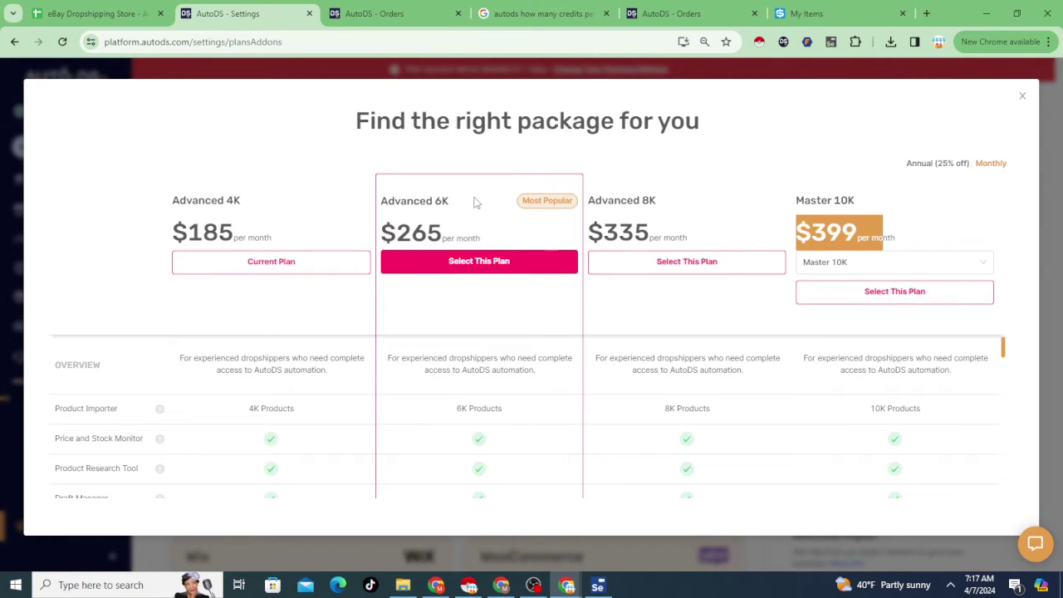
{"action": "left_click", "coordinate": [983, 266]}
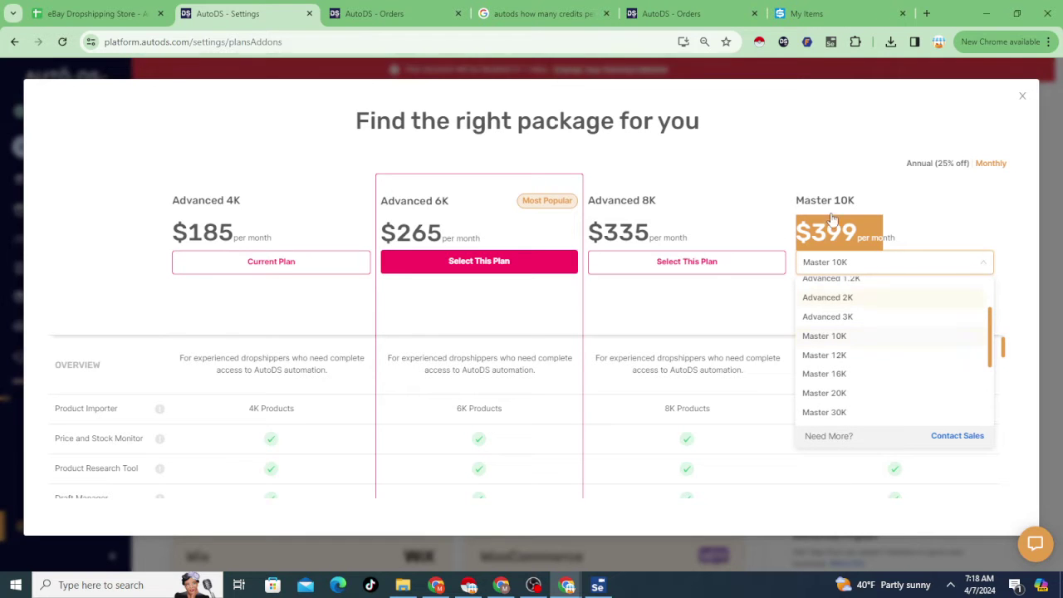
{"action": "left_click", "coordinate": [212, 213]}
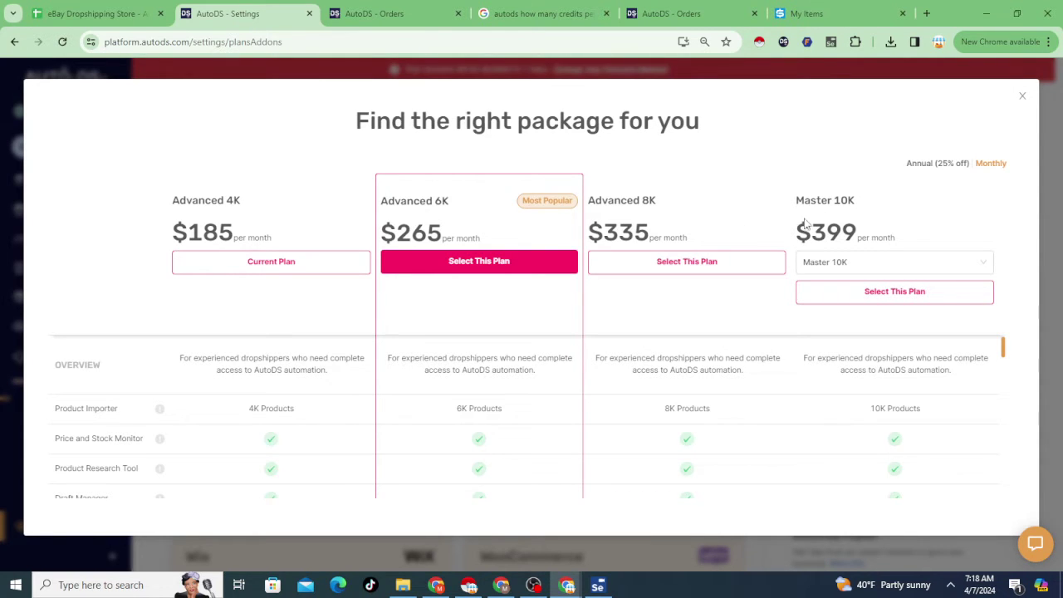
{"action": "left_click_drag", "start_coordinate": [797, 198], "coordinate": [879, 234]}
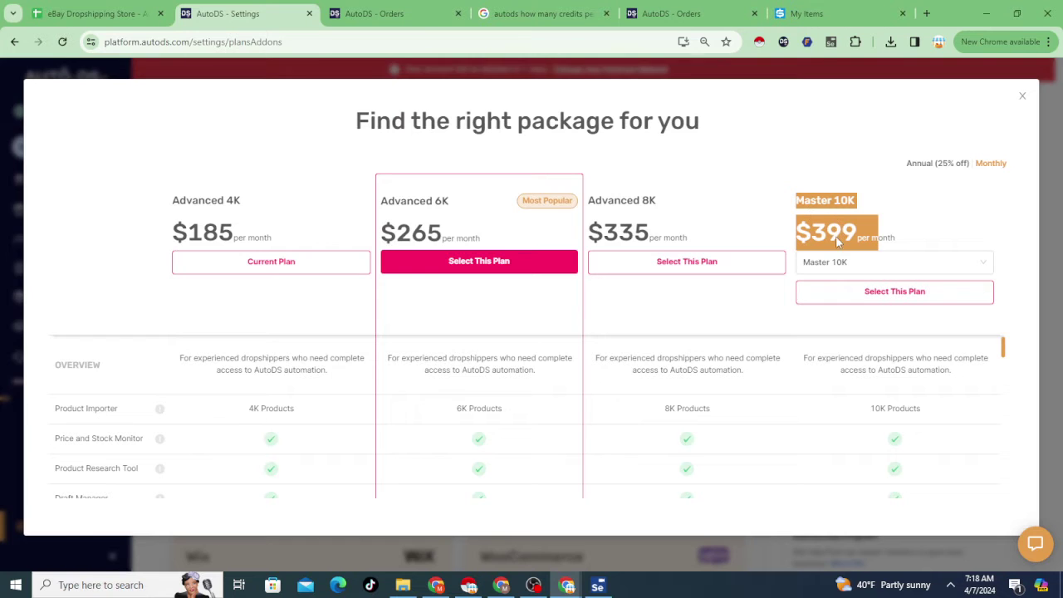
{"action": "left_click", "coordinate": [93, 13]}
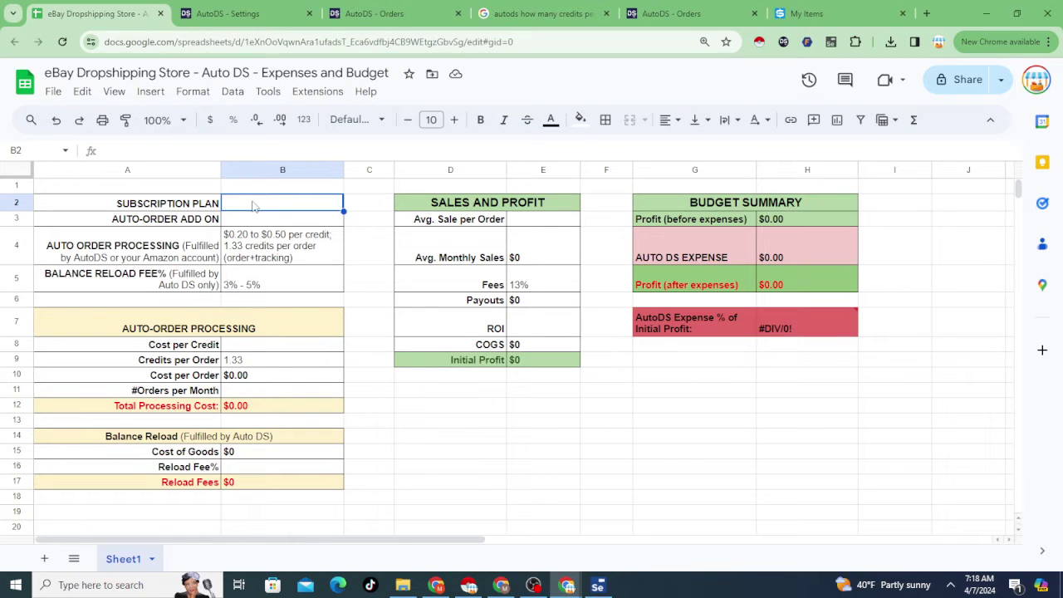
Enter $399 for the subscription plan and $10 for the auto-order add-on.
{"action": "type", "text": "399"}
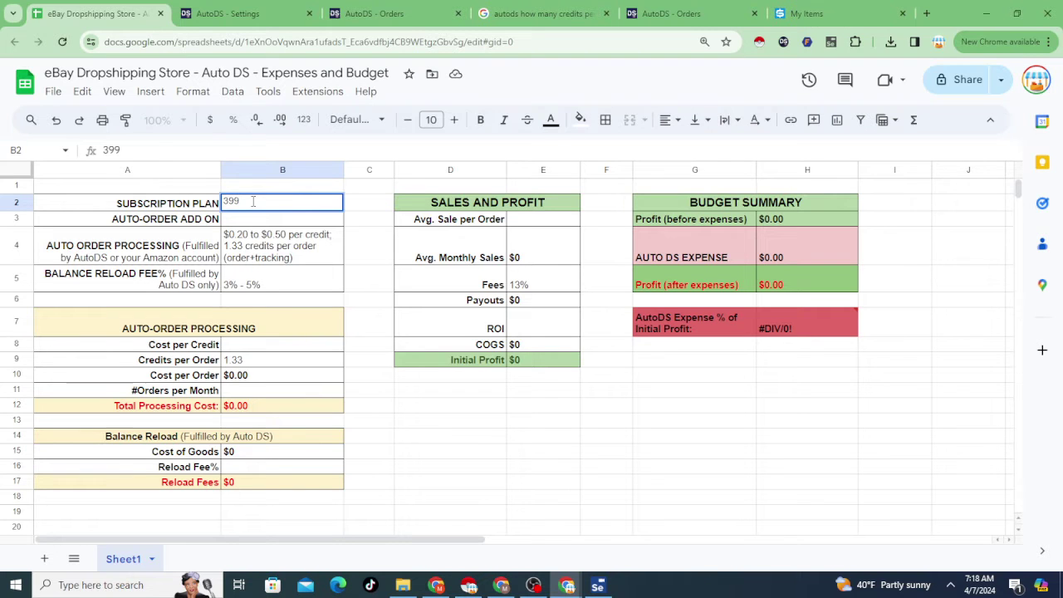
{"action": "key", "text": "Return"}
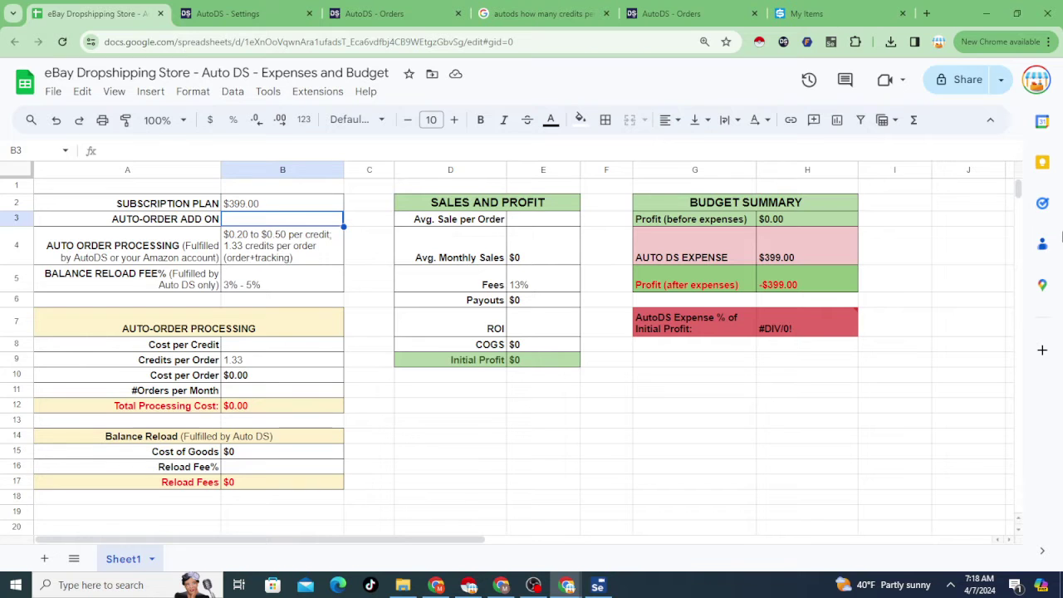
{"action": "type", "text": "10"}
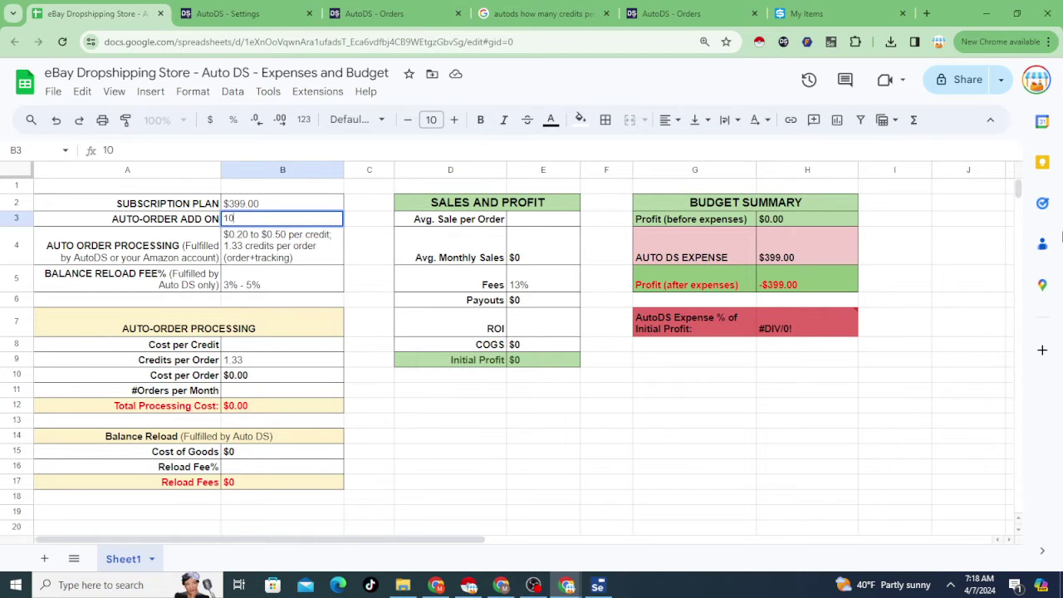
{"action": "key", "text": "Return"}
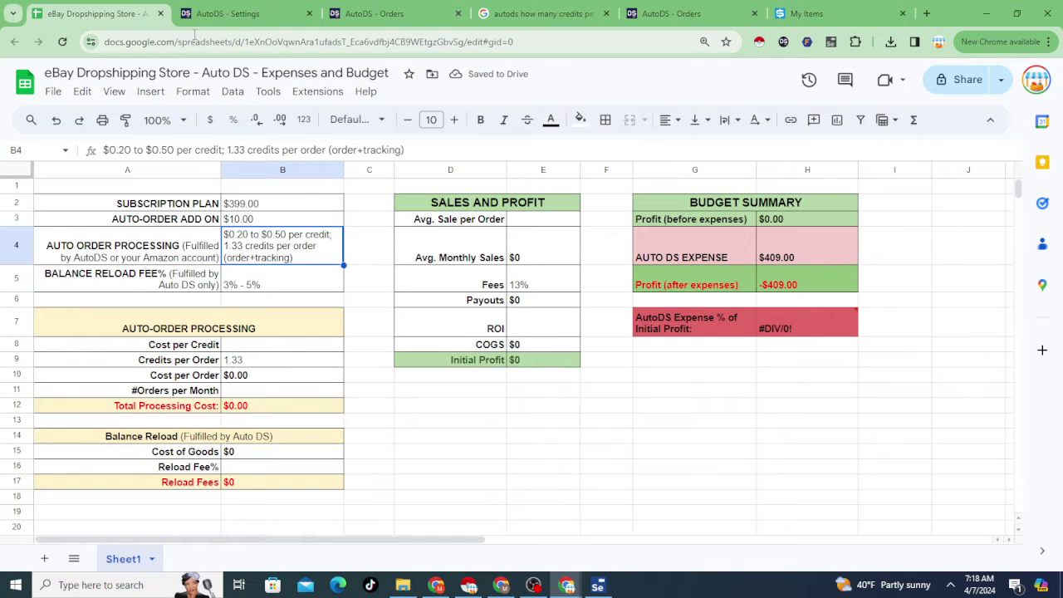
{"action": "left_click", "coordinate": [245, 15]}
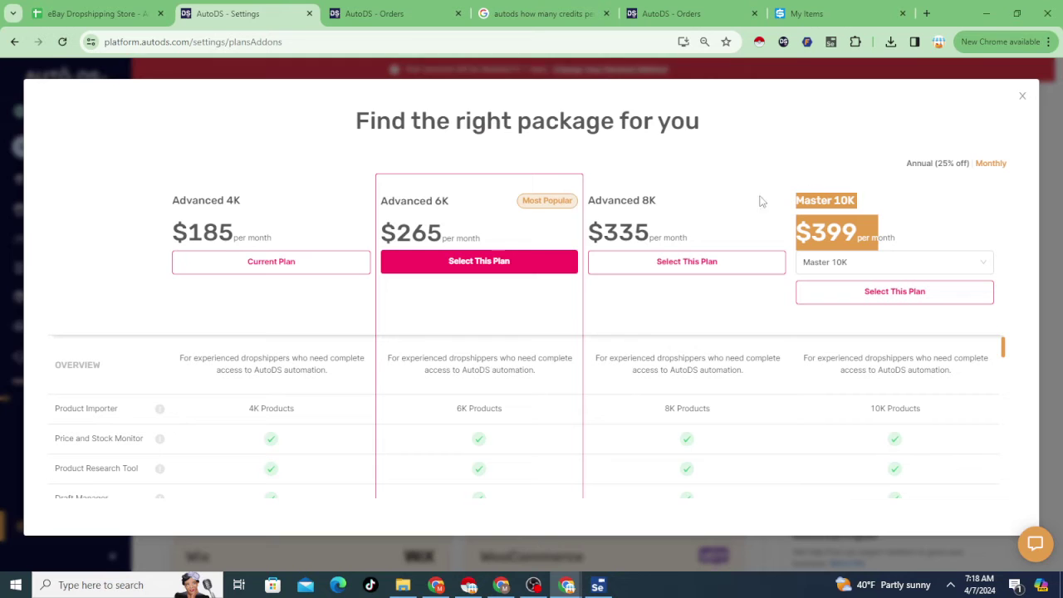
{"action": "left_click", "coordinate": [980, 264]}
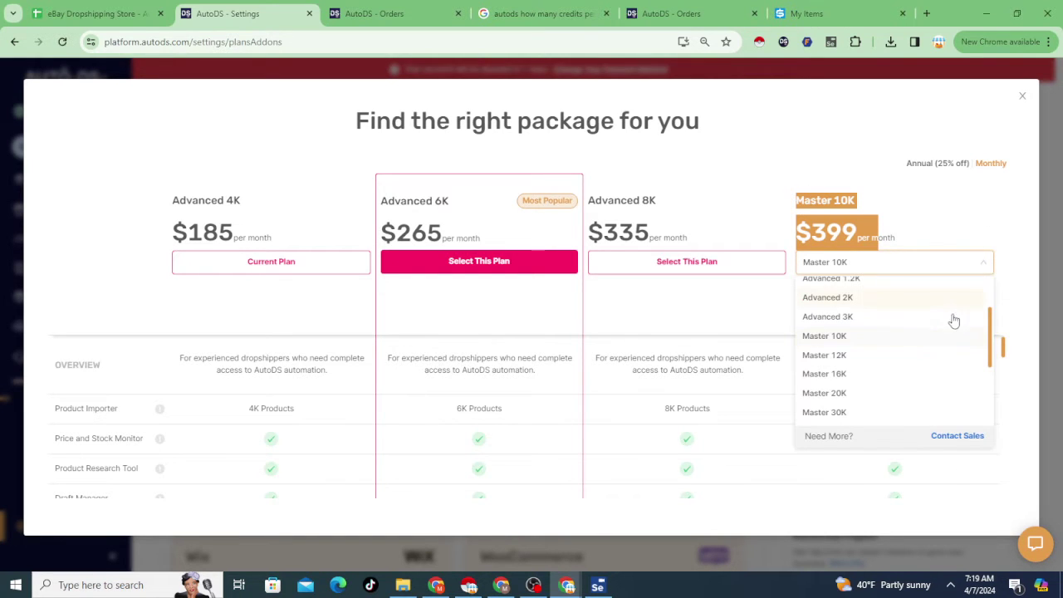
{"action": "scroll", "coordinate": [954, 320], "scroll_direction": "up", "scroll_amount": 2}
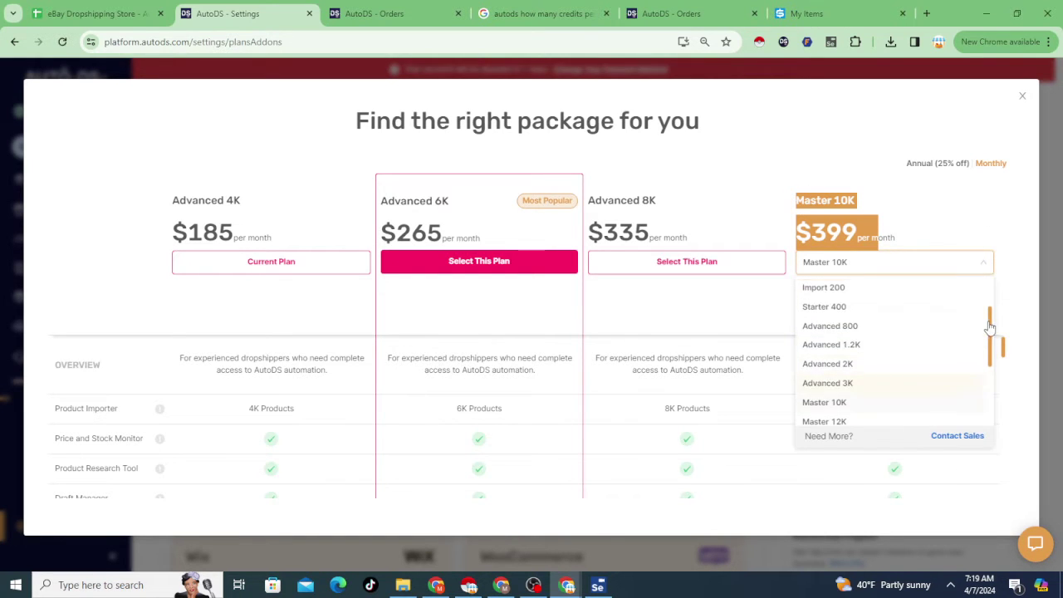
{"action": "left_click", "coordinate": [860, 328]}
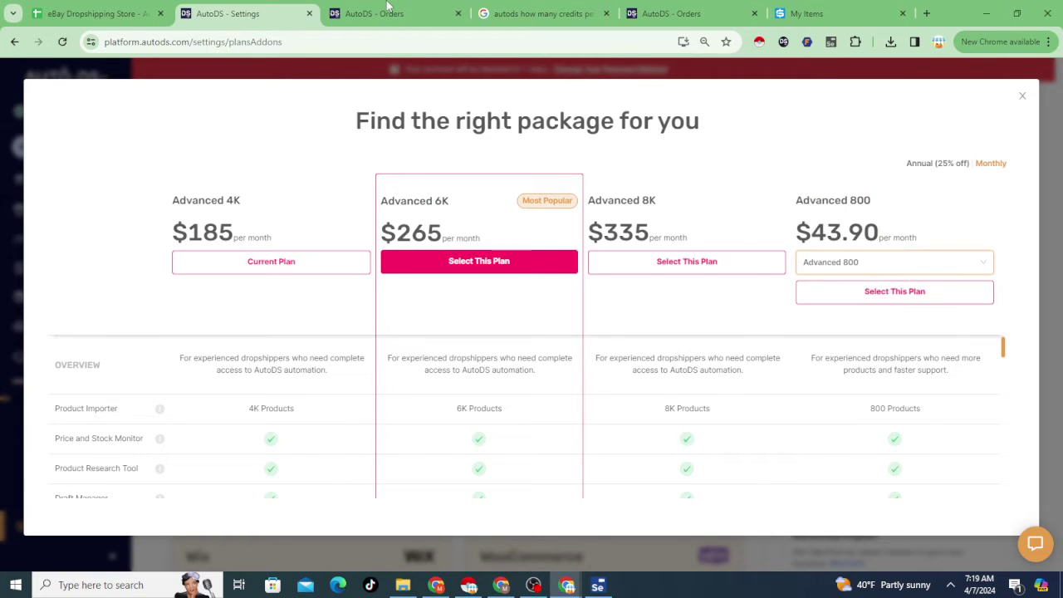
{"action": "left_click", "coordinate": [96, 13]}
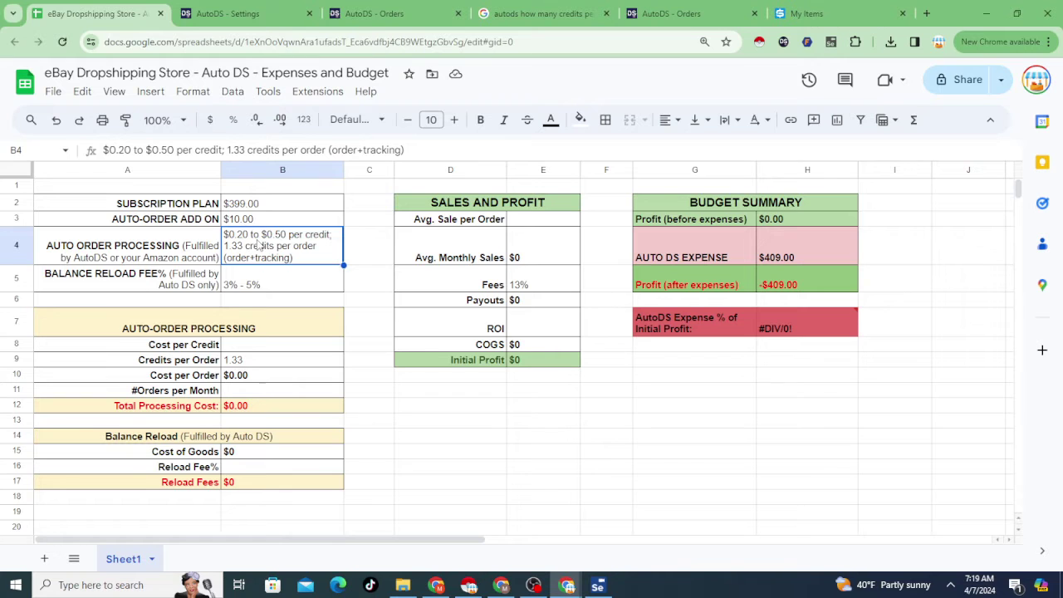
Move the credits-per-tracking search results beside the budget and highlight the 1.33-credit figure.
{"action": "left_click_drag", "start_coordinate": [545, 6], "coordinate": [274, 15]}
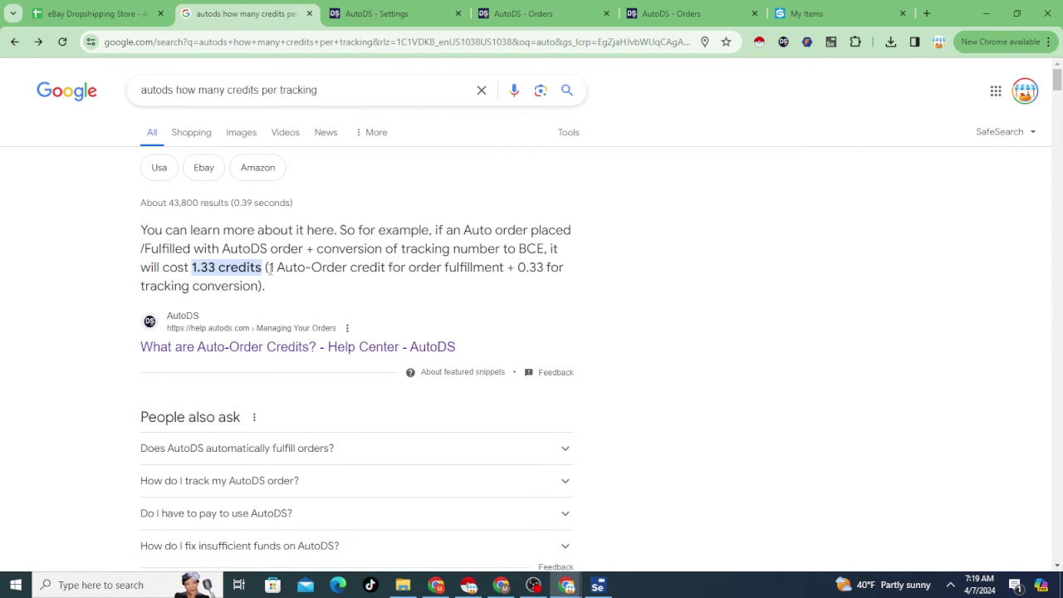
{"action": "left_click_drag", "start_coordinate": [270, 270], "coordinate": [545, 267]}
{"action": "left_click", "coordinate": [73, 14]}
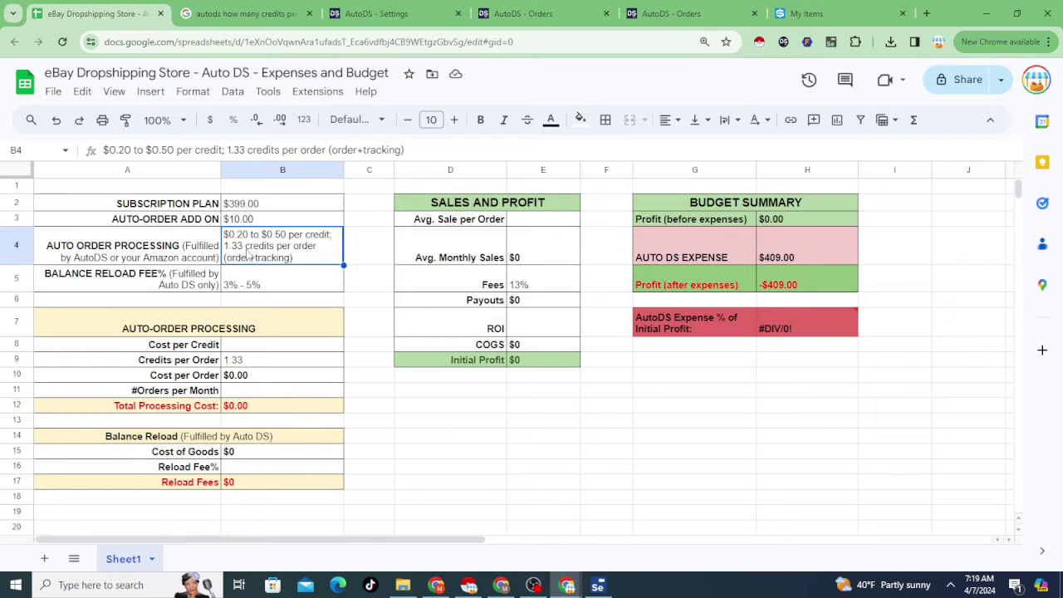
Check the 3% - 5% balance reload fee in B5 against AutoDS's $50 reload option.
{"action": "left_click", "coordinate": [178, 284]}
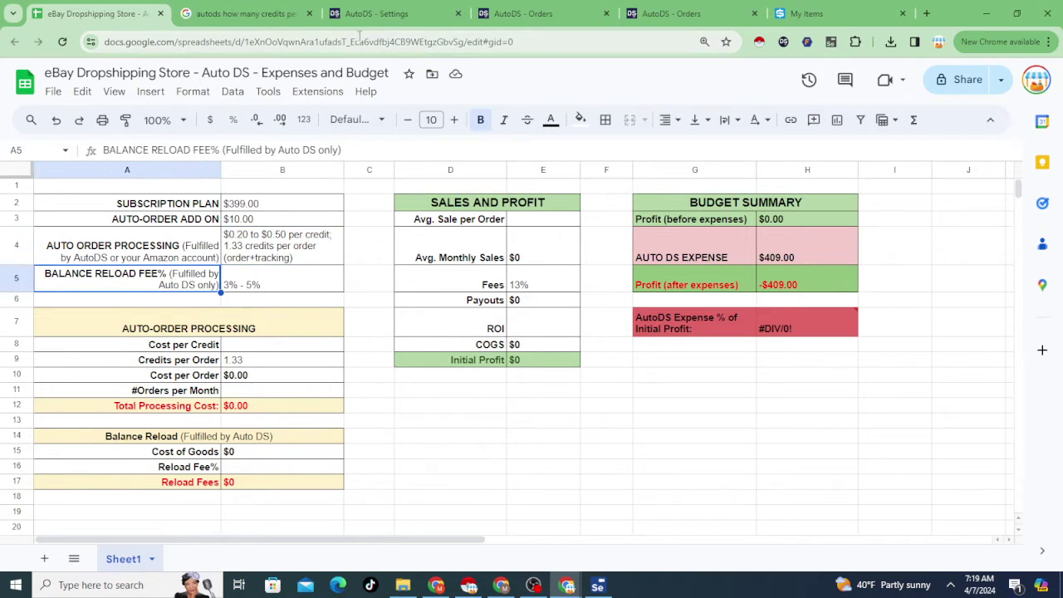
{"action": "left_click", "coordinate": [268, 281]}
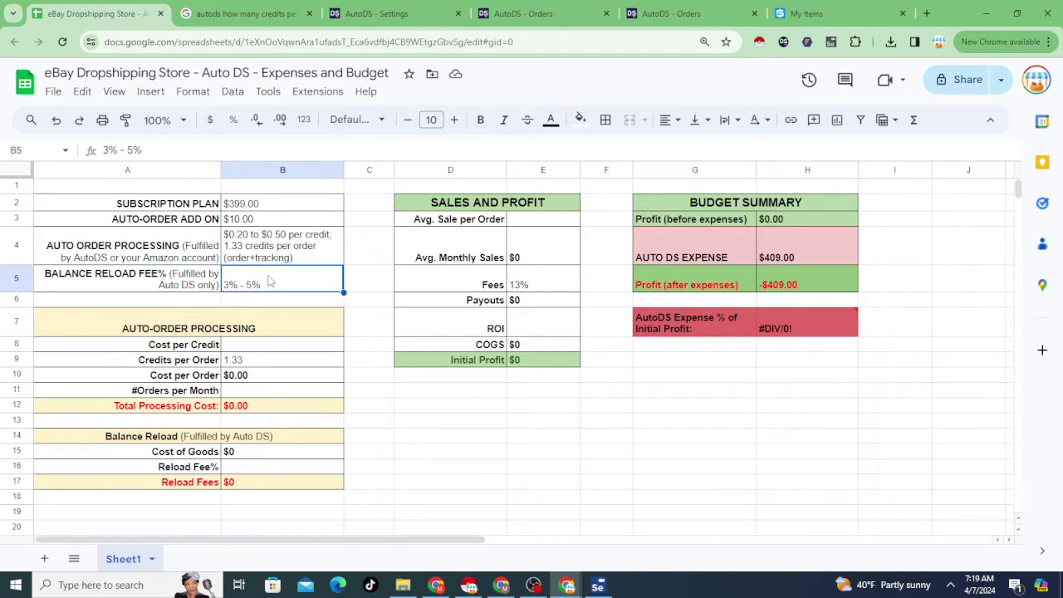
{"action": "left_click", "coordinate": [671, 13]}
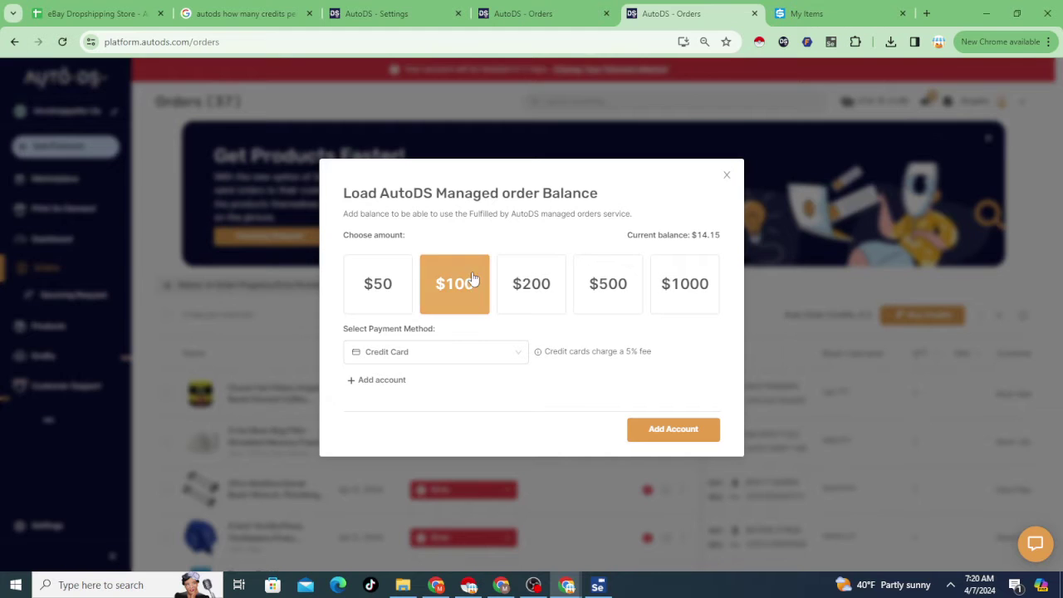
{"action": "left_click", "coordinate": [377, 283]}
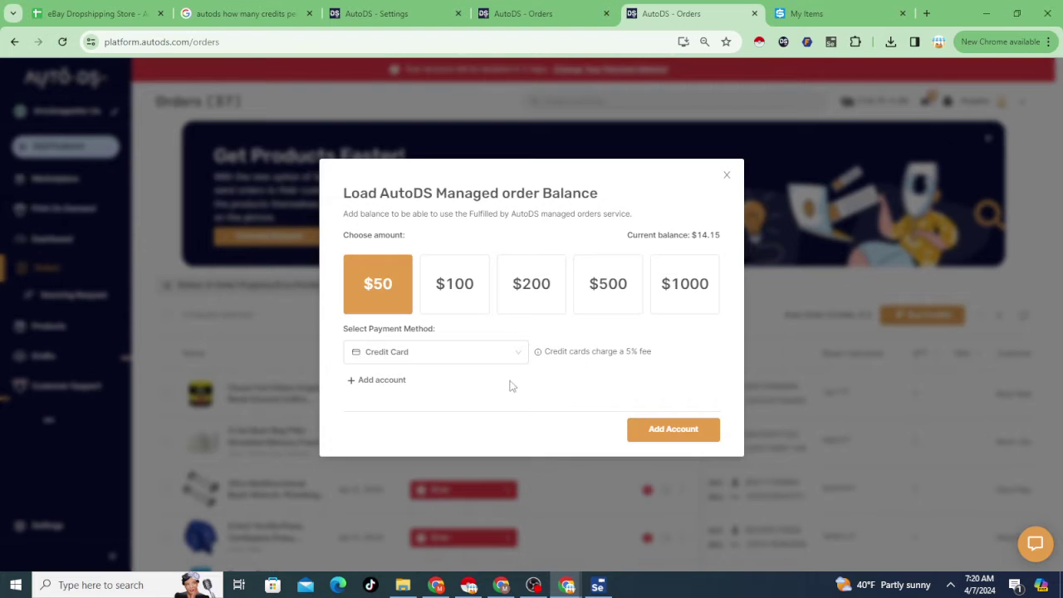
{"action": "left_click", "coordinate": [84, 14]}
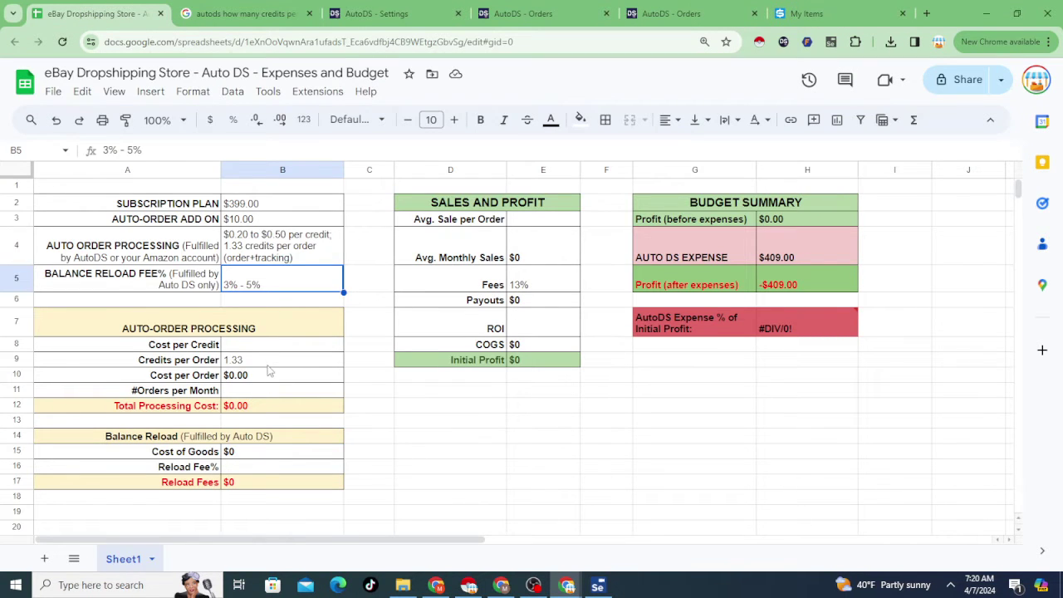
Compare the 20, 100 and 250-credit pack prices for Cost per Credit, settling on 100 credits.
{"action": "left_click", "coordinate": [249, 349]}
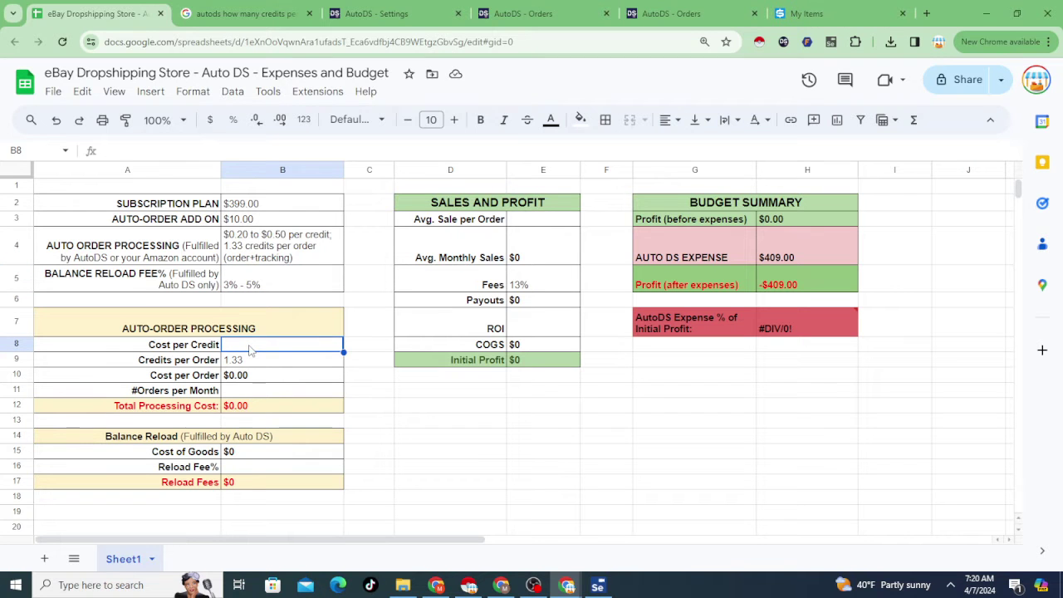
{"action": "left_click", "coordinate": [383, 10]}
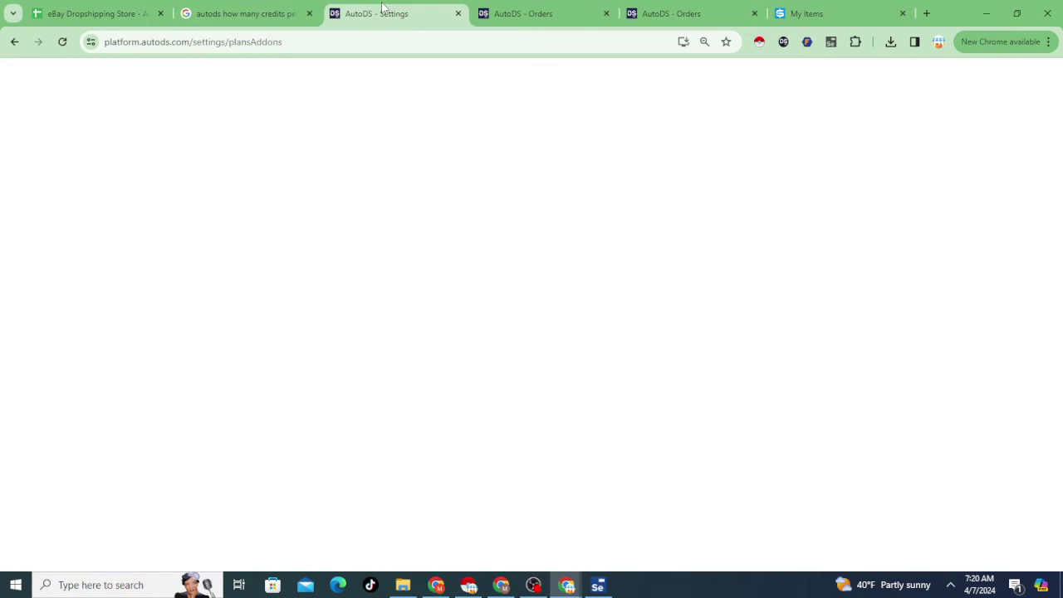
{"action": "left_click", "coordinate": [531, 15]}
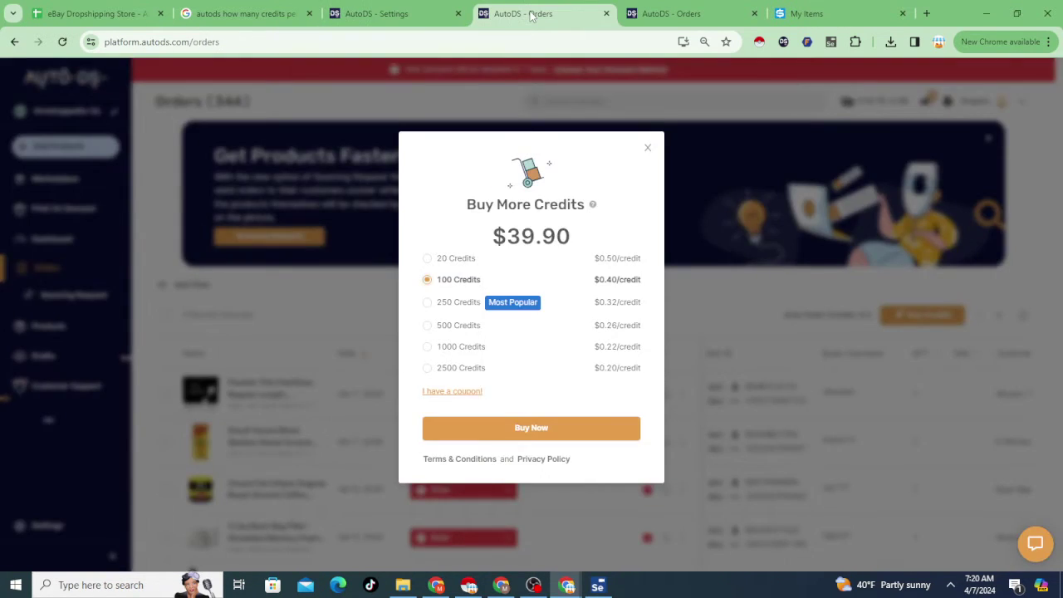
{"action": "left_click_drag", "start_coordinate": [531, 15], "coordinate": [378, 15]}
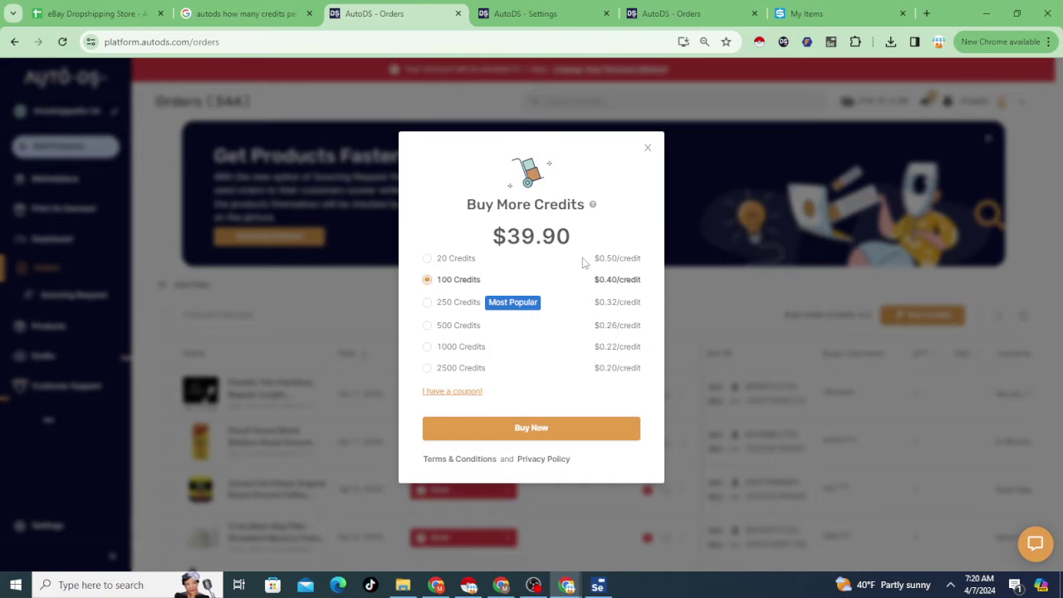
{"action": "left_click", "coordinate": [454, 261]}
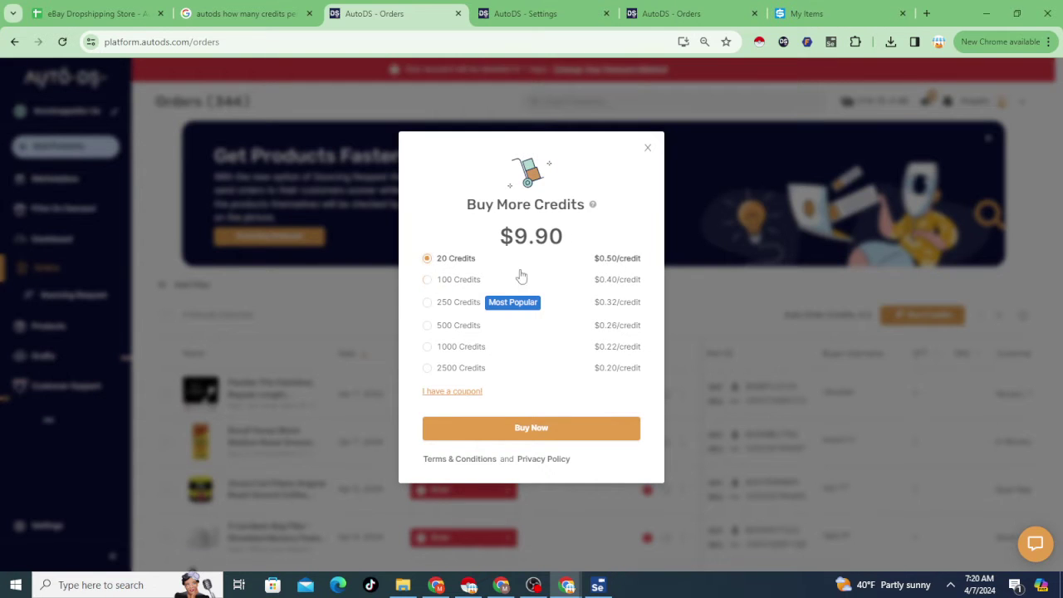
{"action": "left_click", "coordinate": [455, 280]}
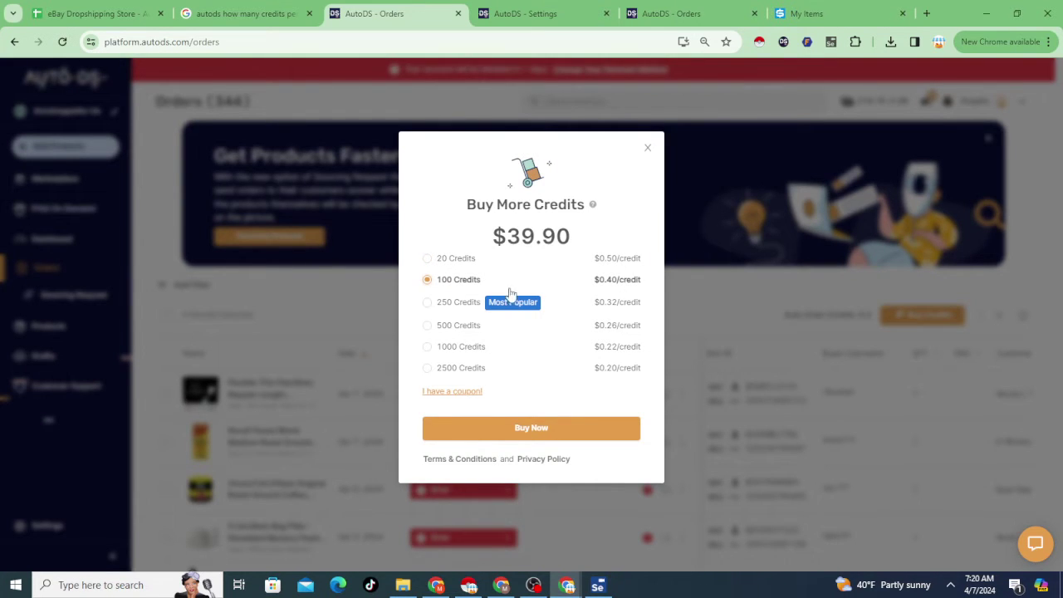
{"action": "left_click", "coordinate": [443, 304]}
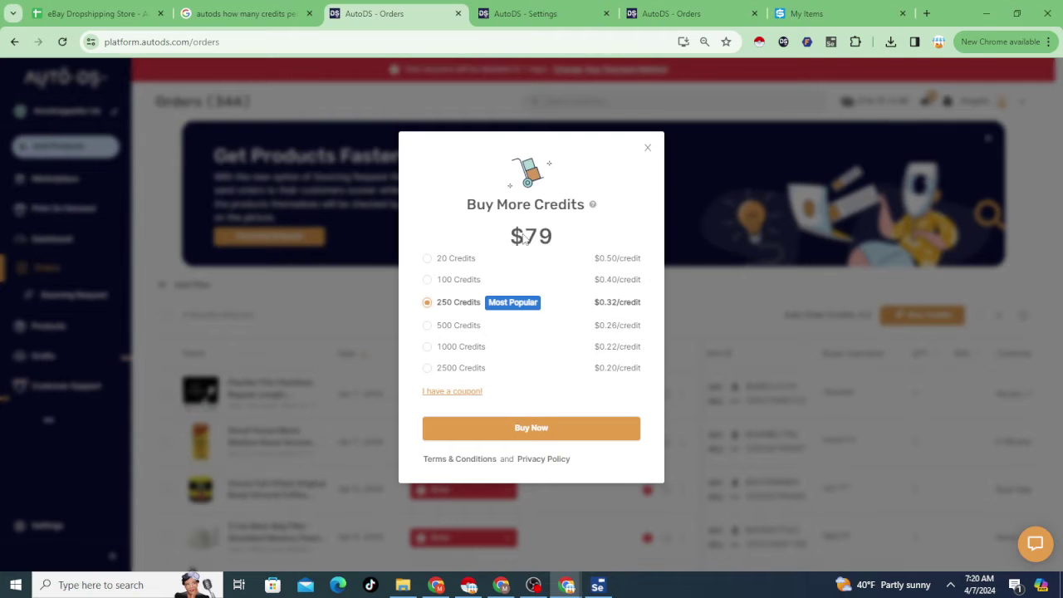
{"action": "left_click", "coordinate": [442, 263]}
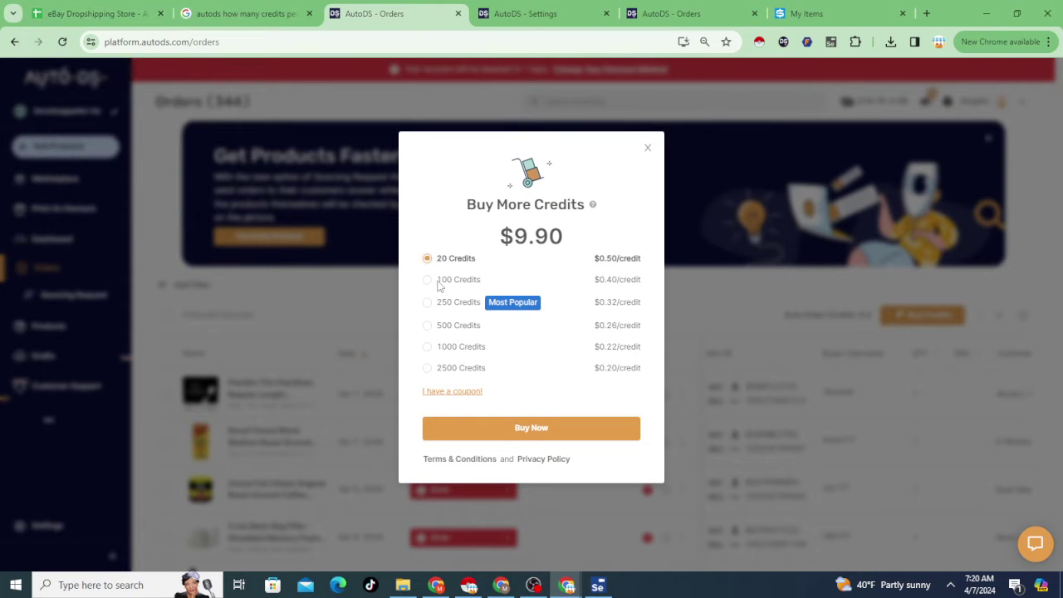
{"action": "left_click", "coordinate": [440, 280]}
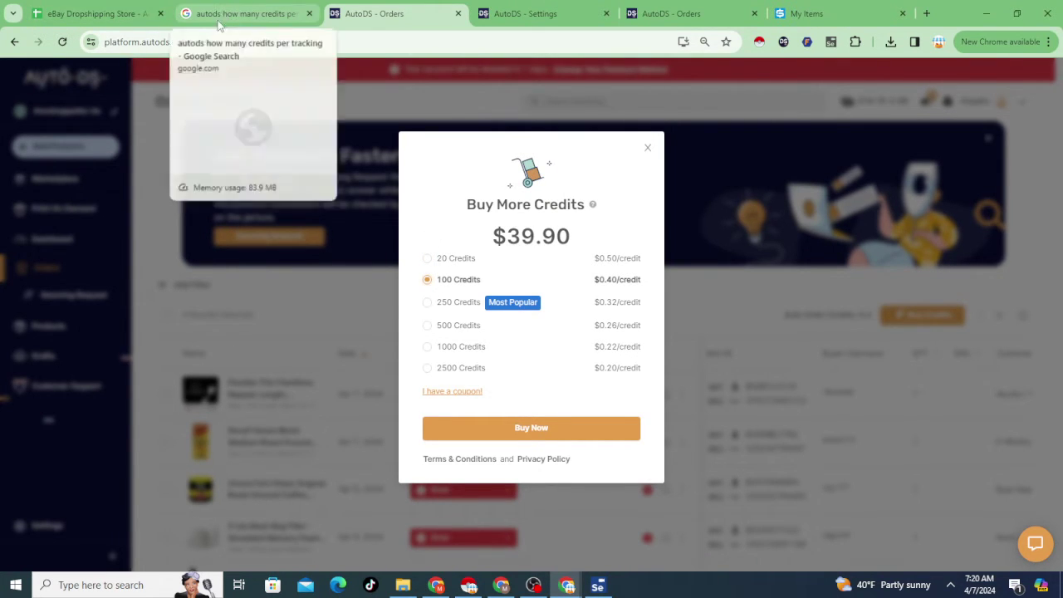
{"action": "left_click", "coordinate": [93, 13]}
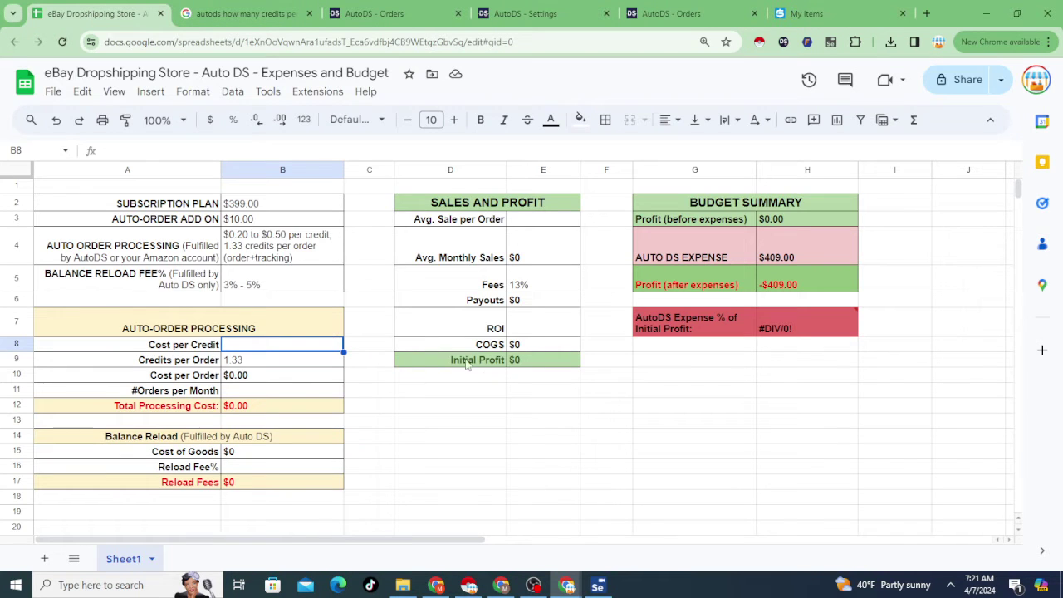
Enter $0.40 as the cost per credit in B8 and check the $0.53 Cost per Order formula.
{"action": "type", "text": ".4"}
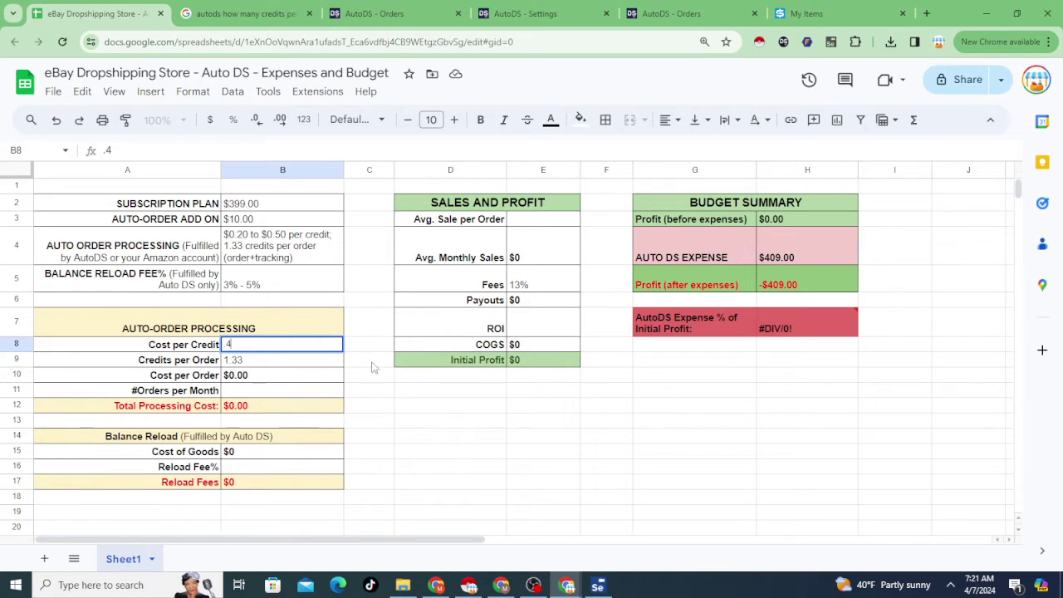
{"action": "key", "text": "Return"}
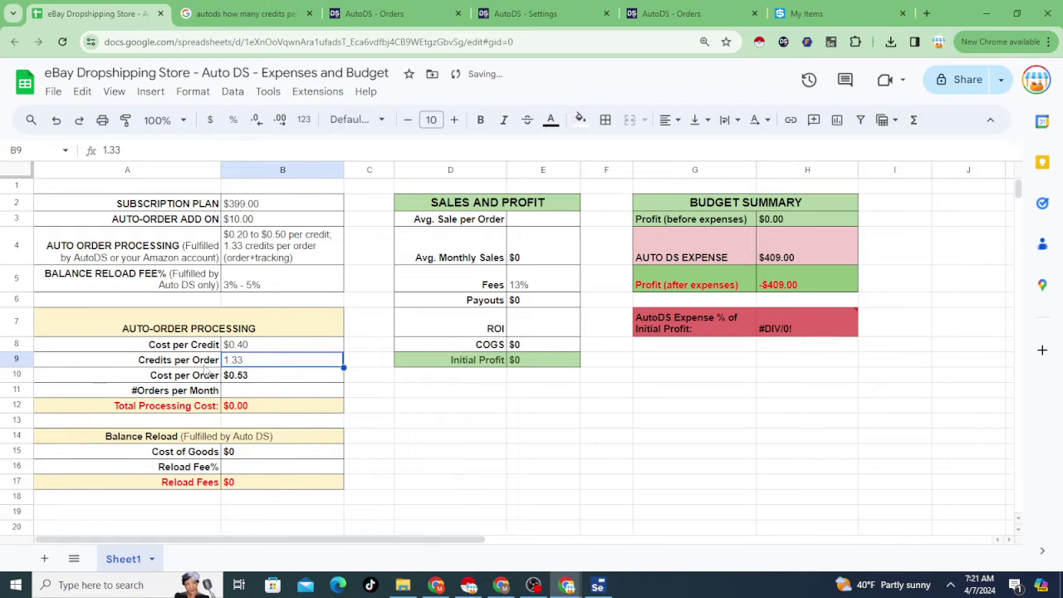
{"action": "left_click", "coordinate": [320, 380]}
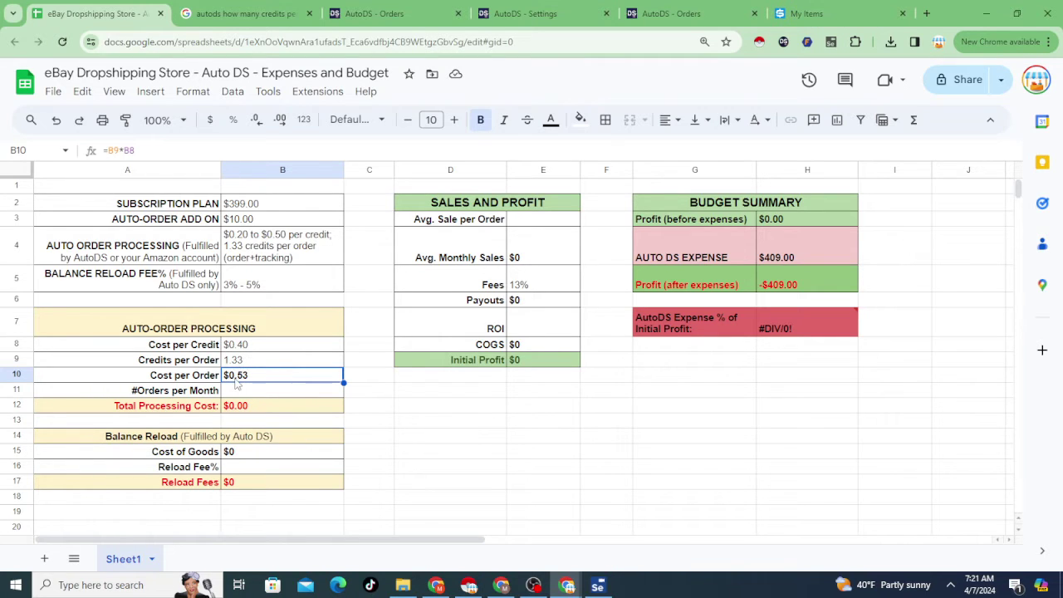
{"action": "left_click", "coordinate": [241, 395]}
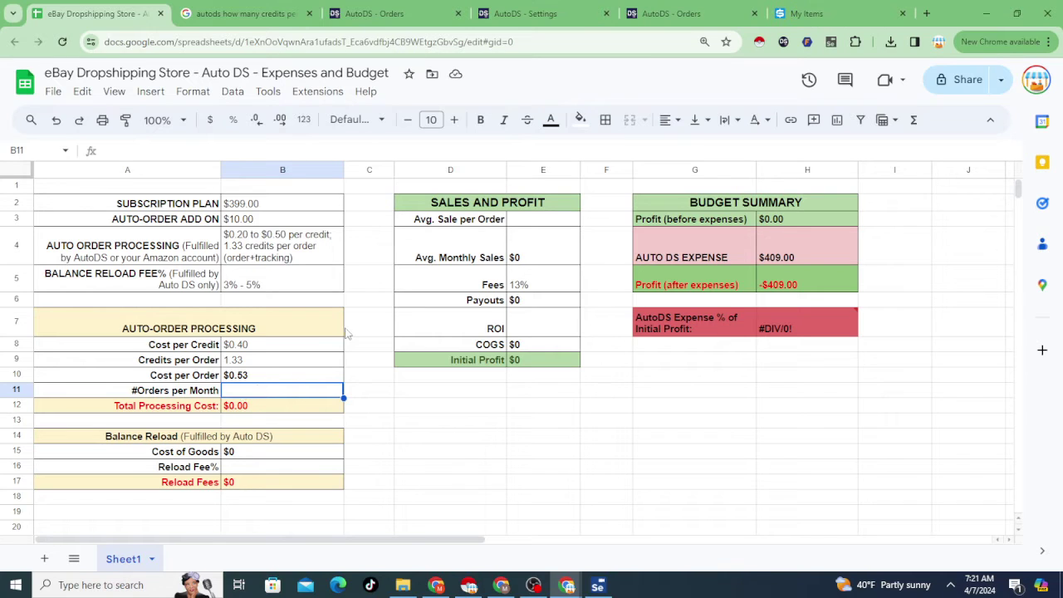
{"action": "left_click", "coordinate": [370, 16]}
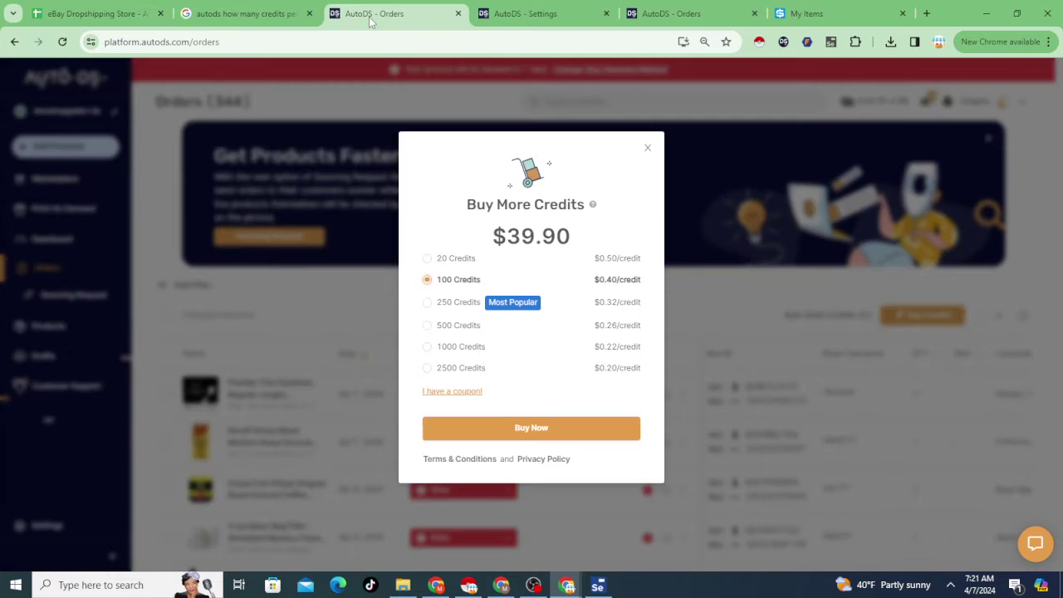
{"action": "left_click", "coordinate": [671, 14]}
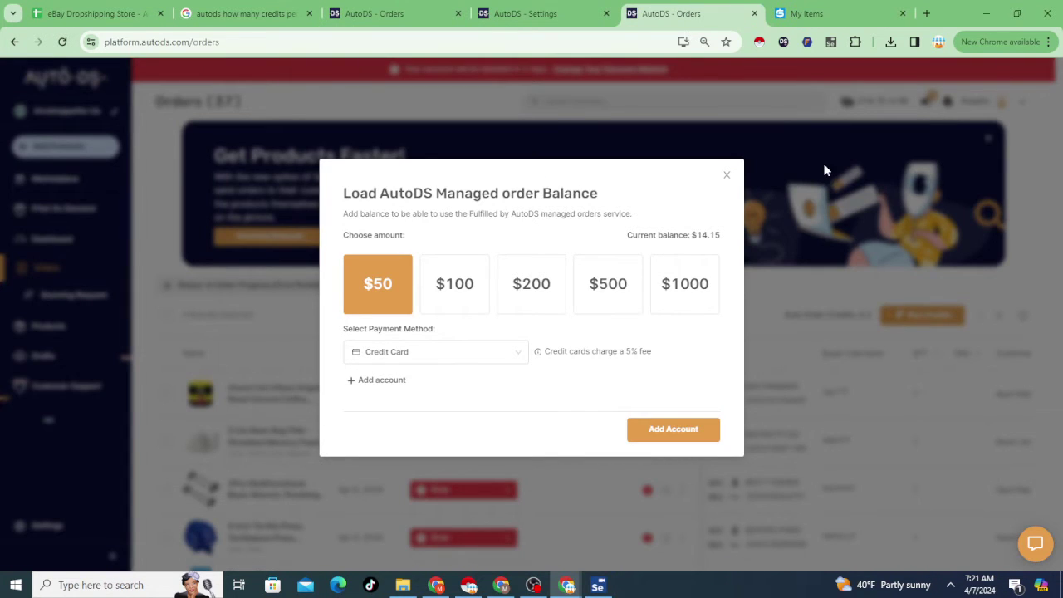
{"action": "left_click", "coordinate": [508, 13]}
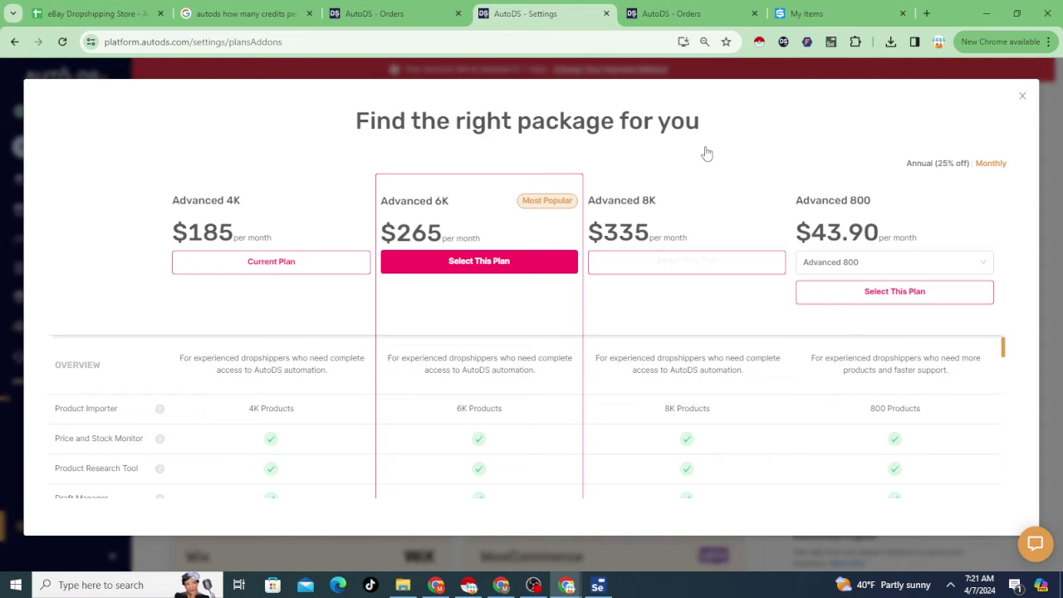
{"action": "key", "text": "ctrl+1"}
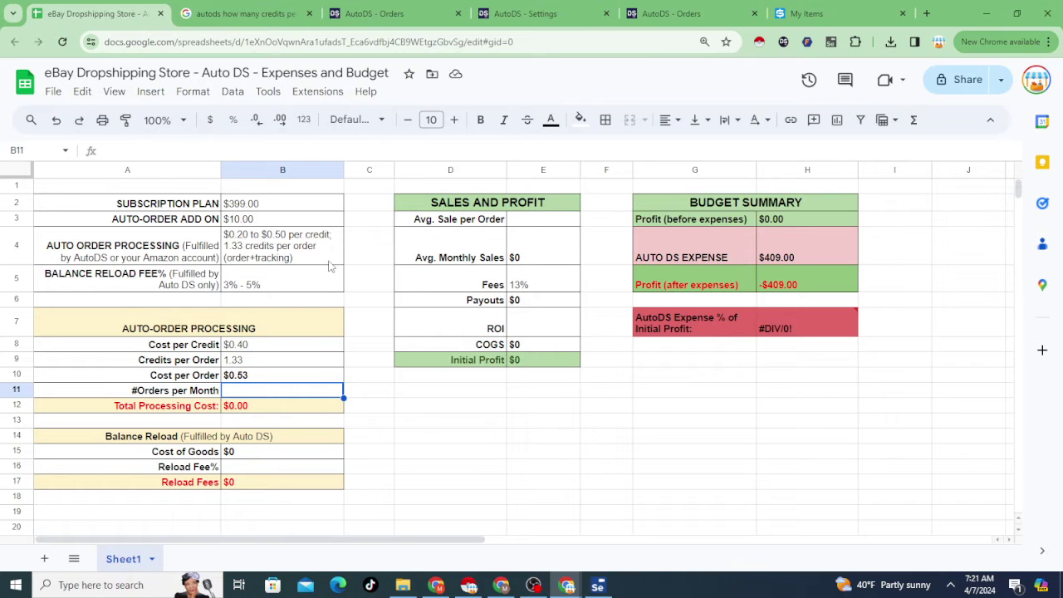
Enter 1500 orders per month in B11 and verify the Total Processing Cost formula.
{"action": "type", "text": "1500"}
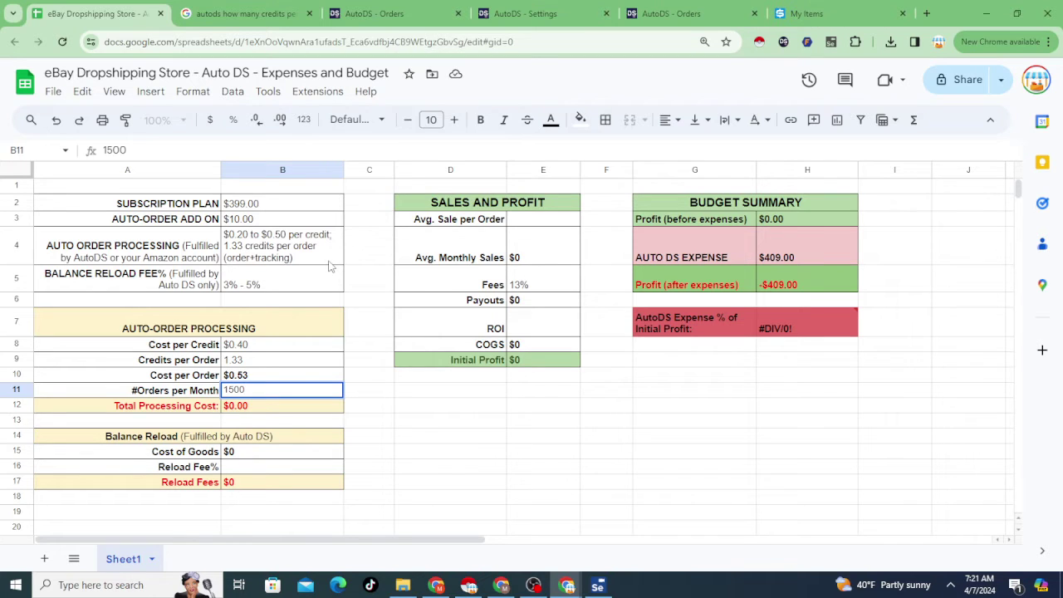
{"action": "key", "text": "Return"}
{"action": "key", "text": "Up"}
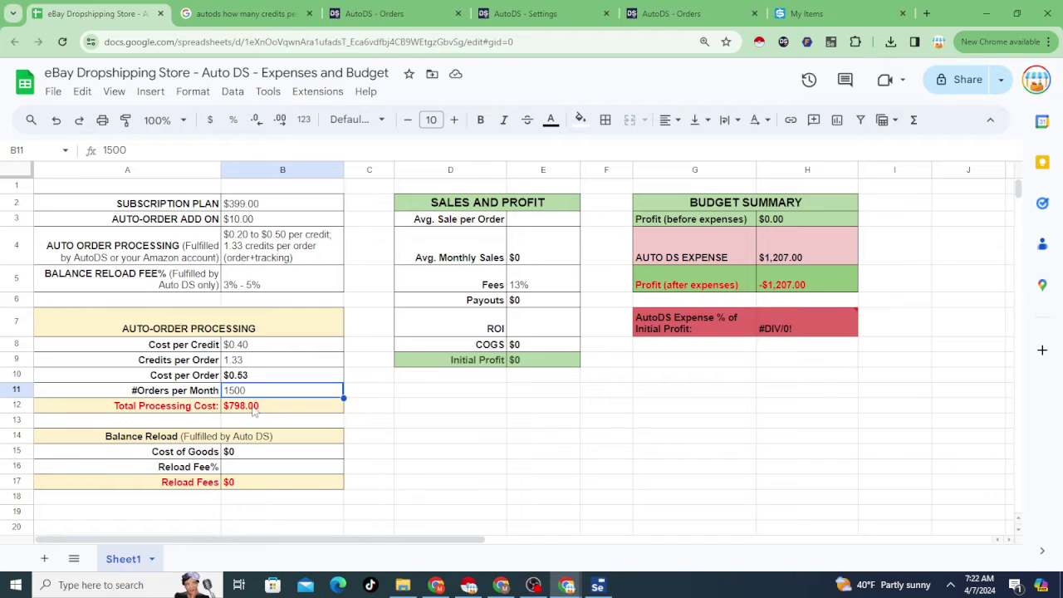
{"action": "left_click", "coordinate": [261, 408]}
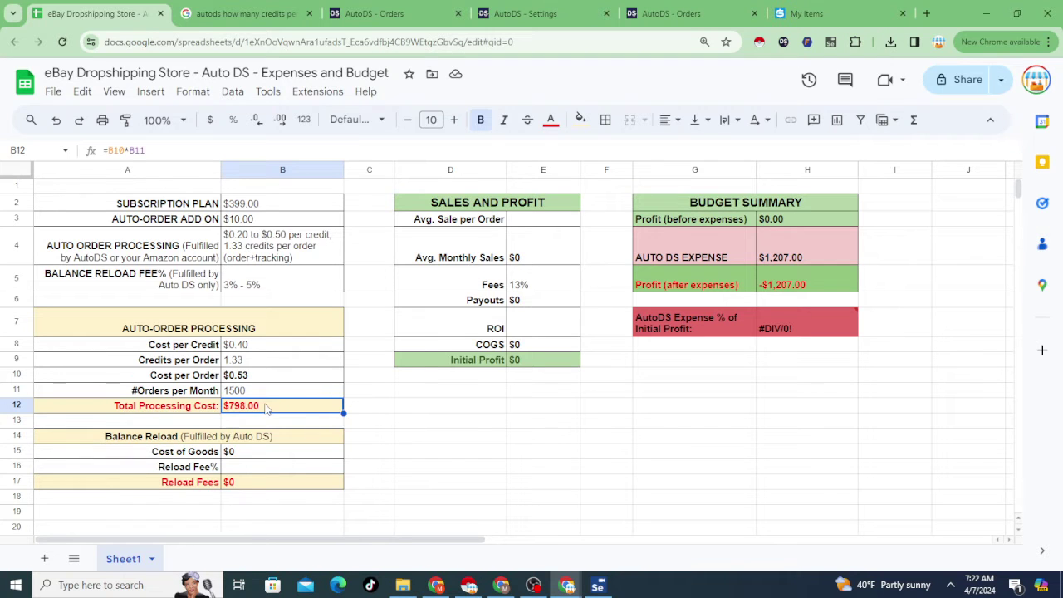
{"action": "left_click", "coordinate": [389, 424]}
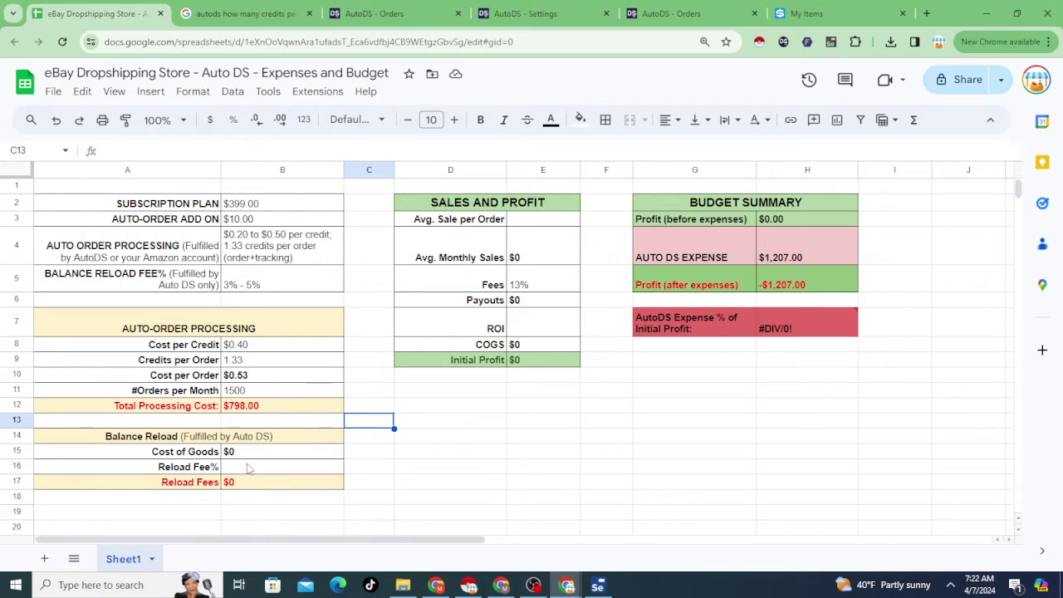
Enter $25 as the average sale per order in E3, replacing an initial $20.
{"action": "left_click", "coordinate": [537, 224]}
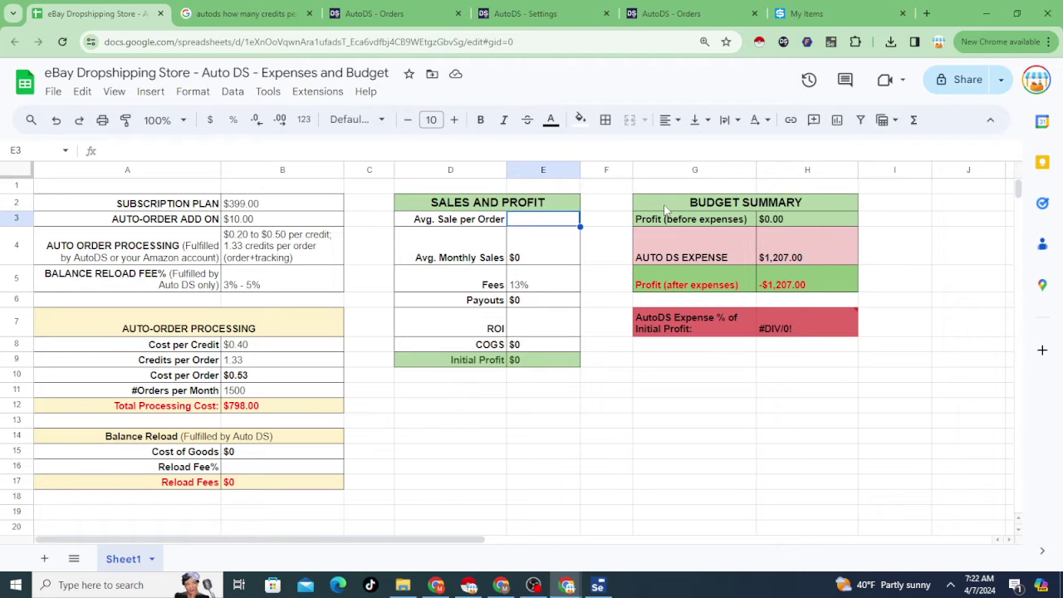
{"action": "type", "text": "20"}
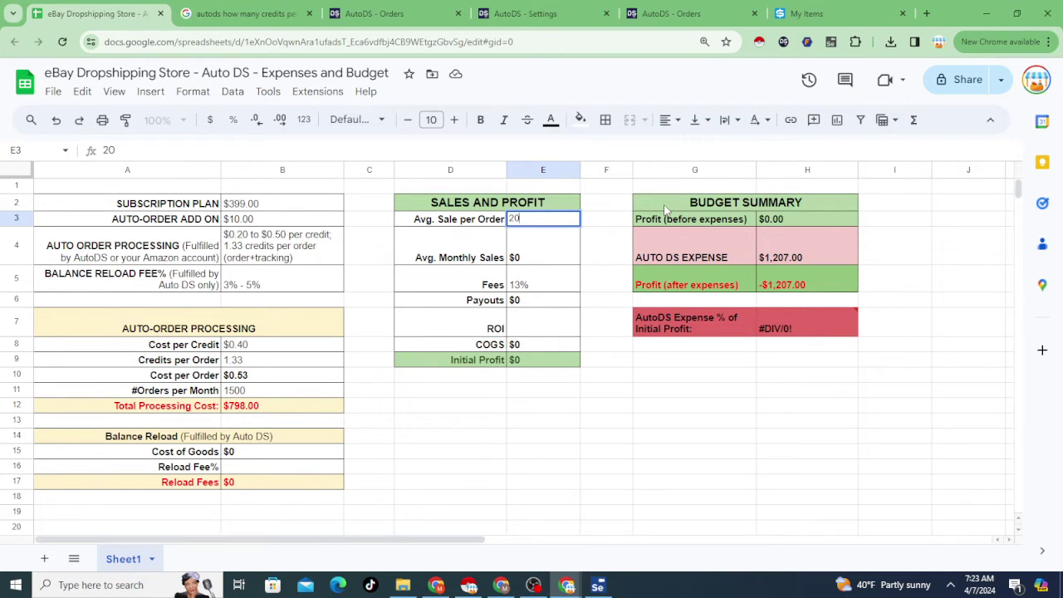
{"action": "key", "text": "Return"}
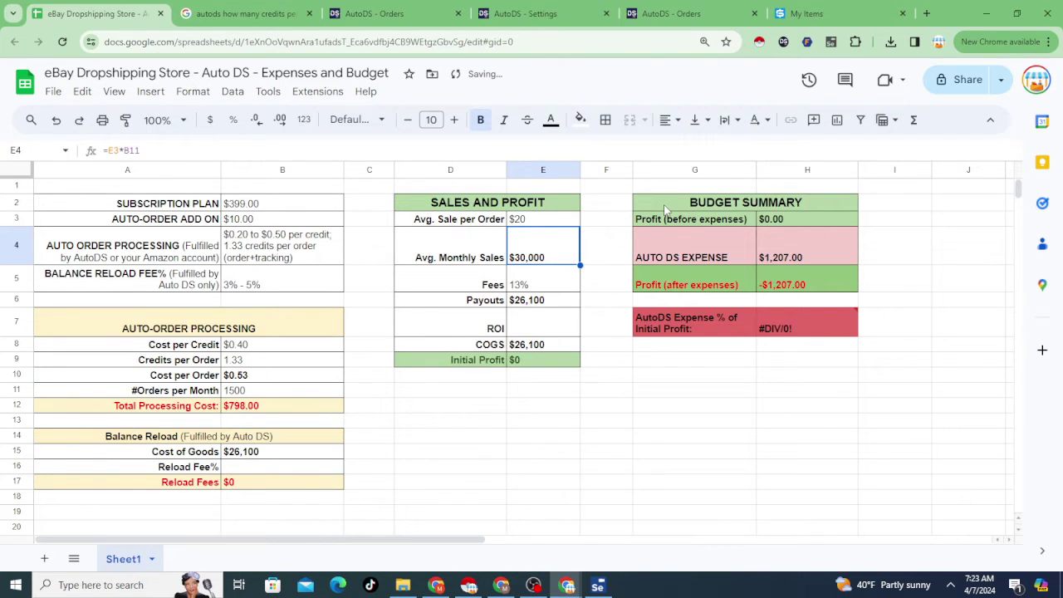
{"action": "left_click", "coordinate": [529, 219]}
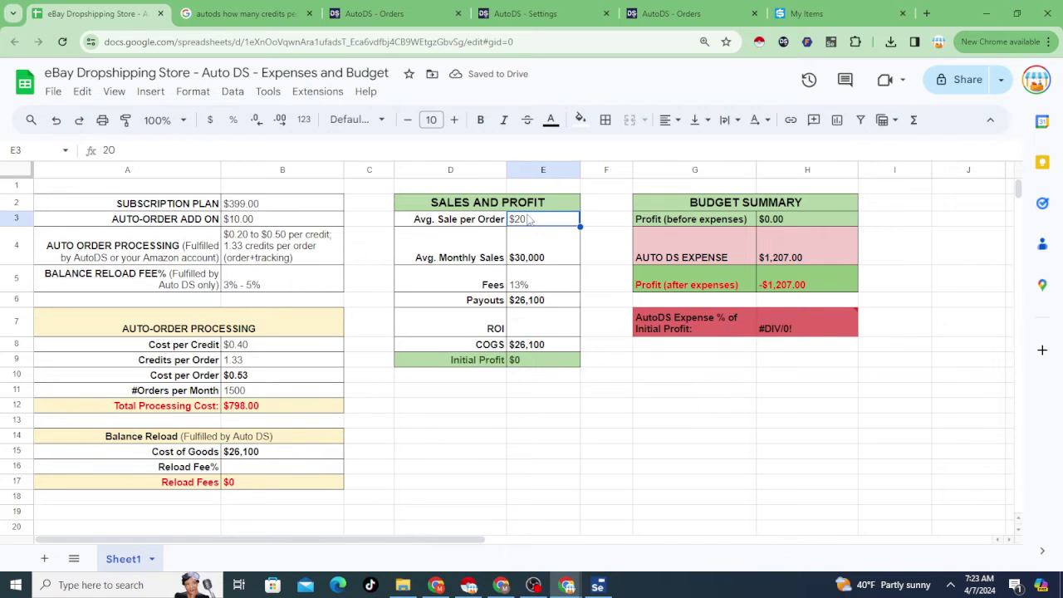
{"action": "type", "text": "25"}
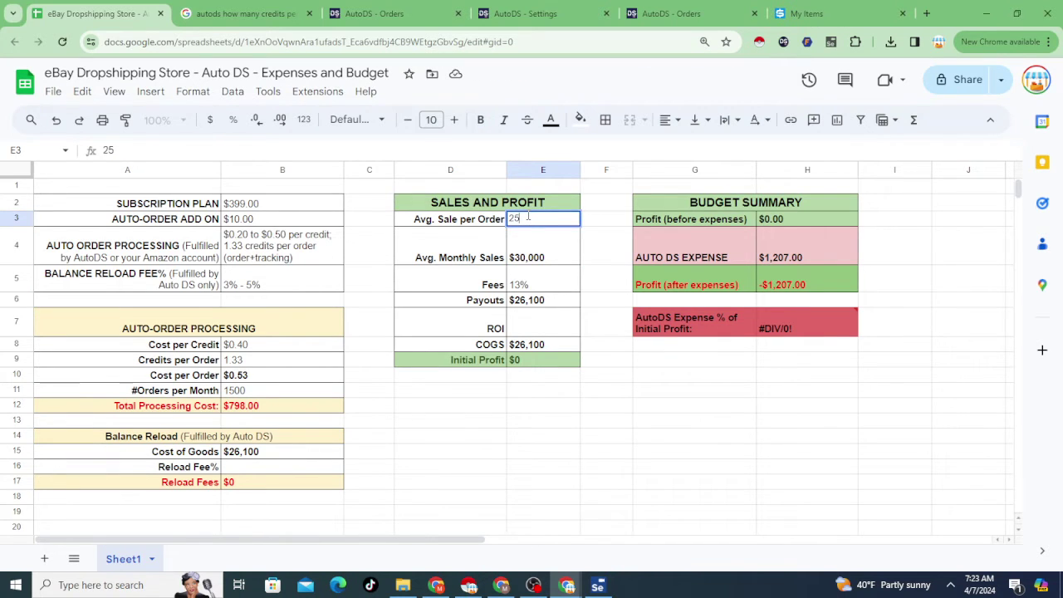
{"action": "key", "text": "Return"}
{"action": "left_click", "coordinate": [552, 221]}
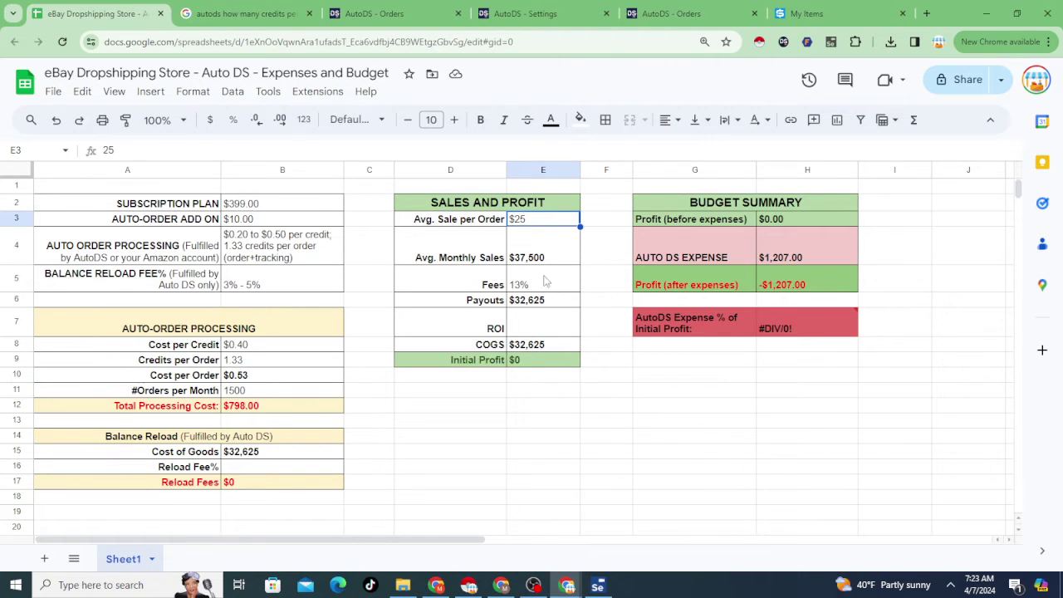
Review the 13% Fees and Payouts rows, then enter 10% as the ROI in E7.
{"action": "left_click", "coordinate": [490, 286]}
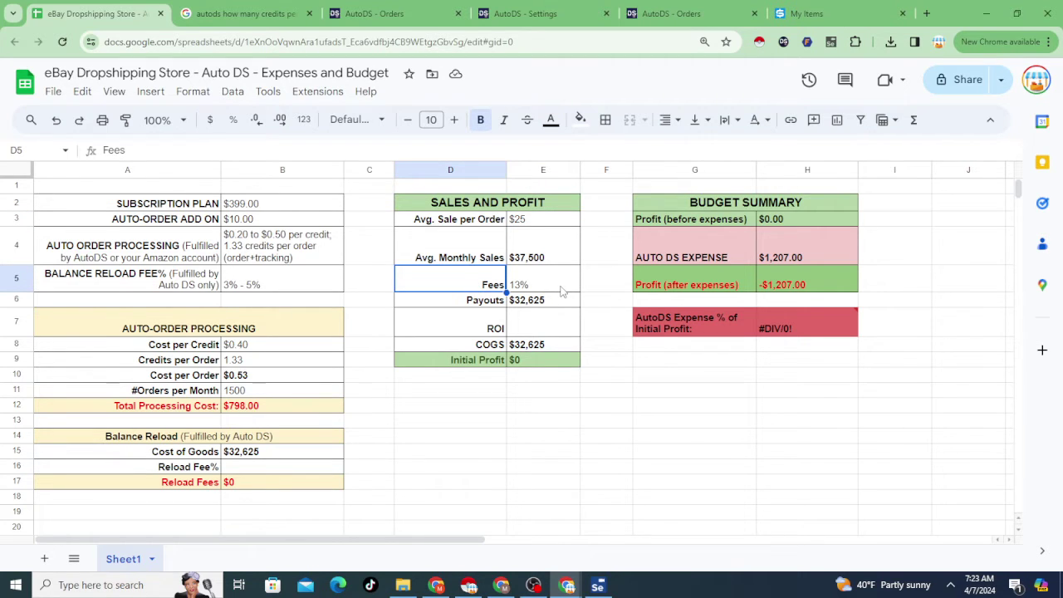
{"action": "left_click", "coordinate": [568, 286]}
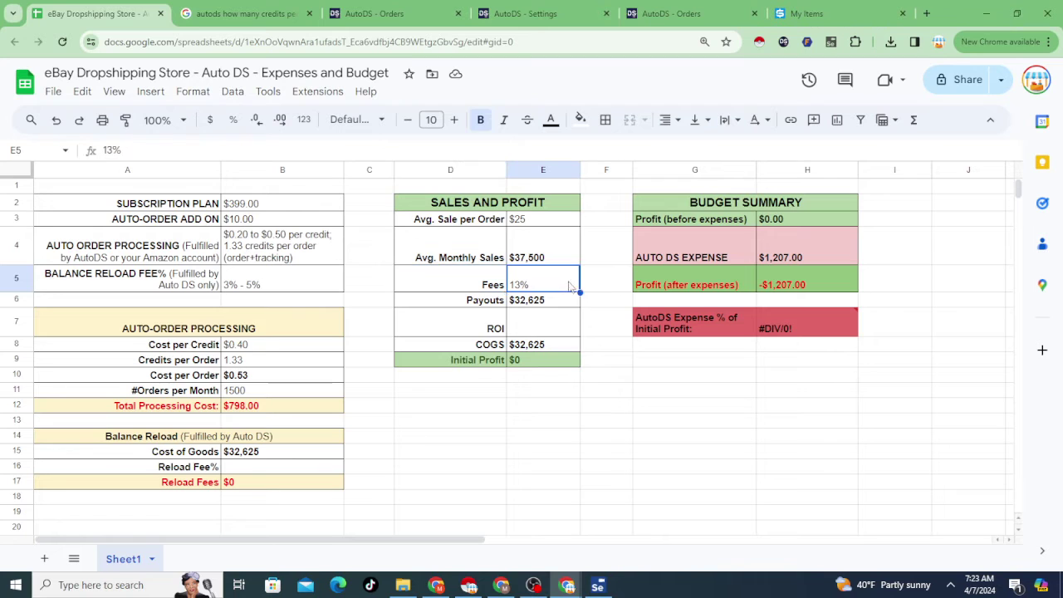
{"action": "left_click_drag", "start_coordinate": [475, 304], "coordinate": [561, 306]}
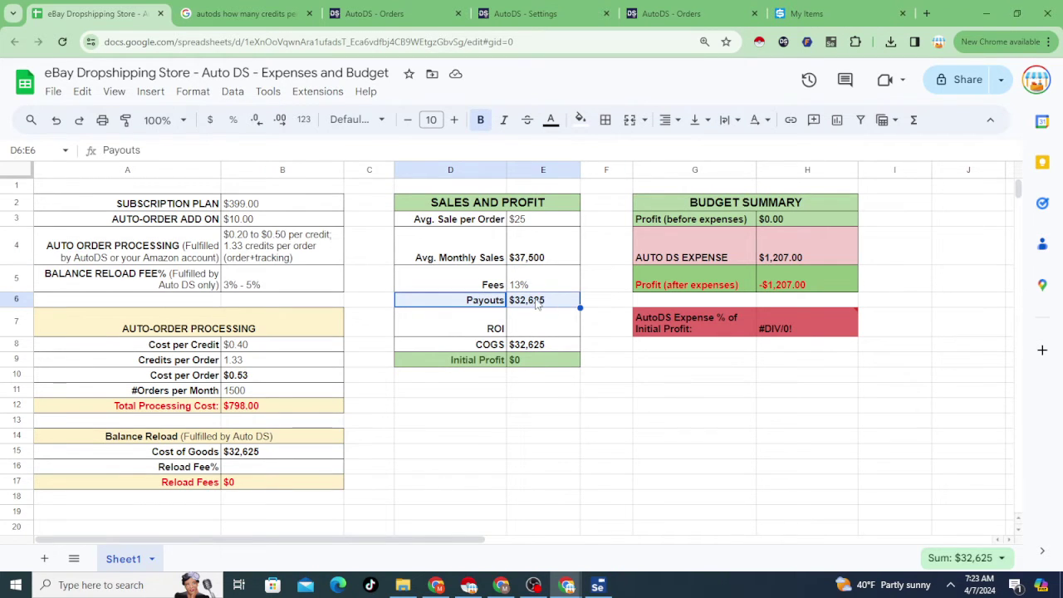
{"action": "left_click", "coordinate": [554, 327]}
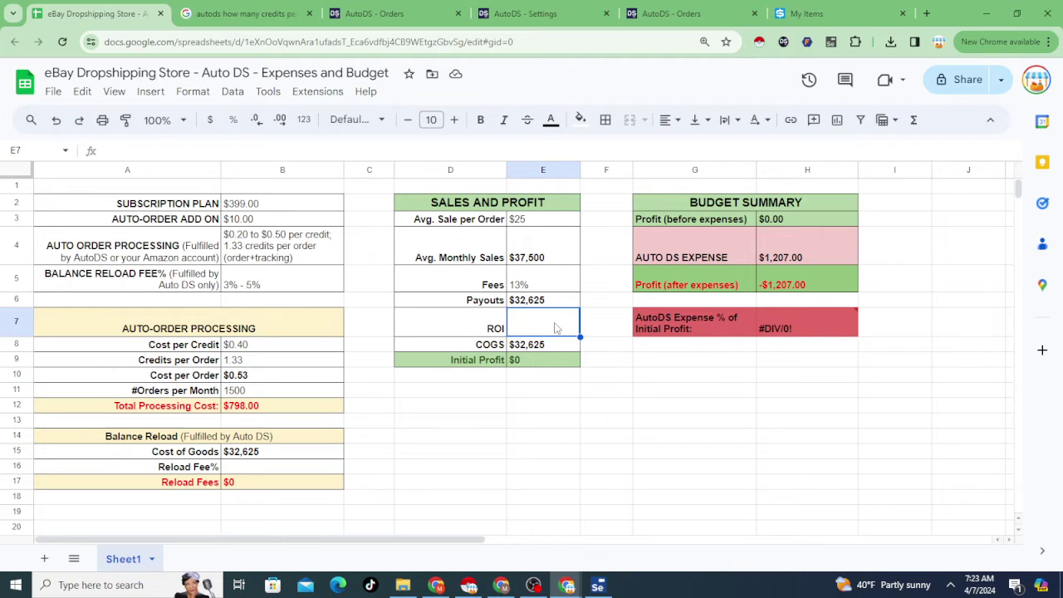
{"action": "type", "text": "10"}
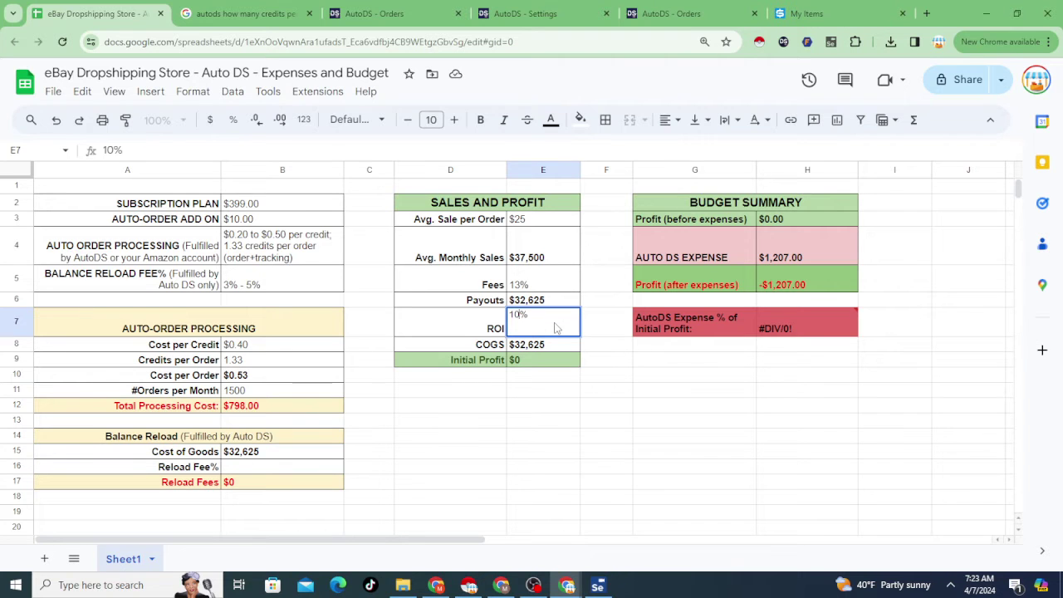
{"action": "key", "text": "Return"}
{"action": "left_click", "coordinate": [556, 328]}
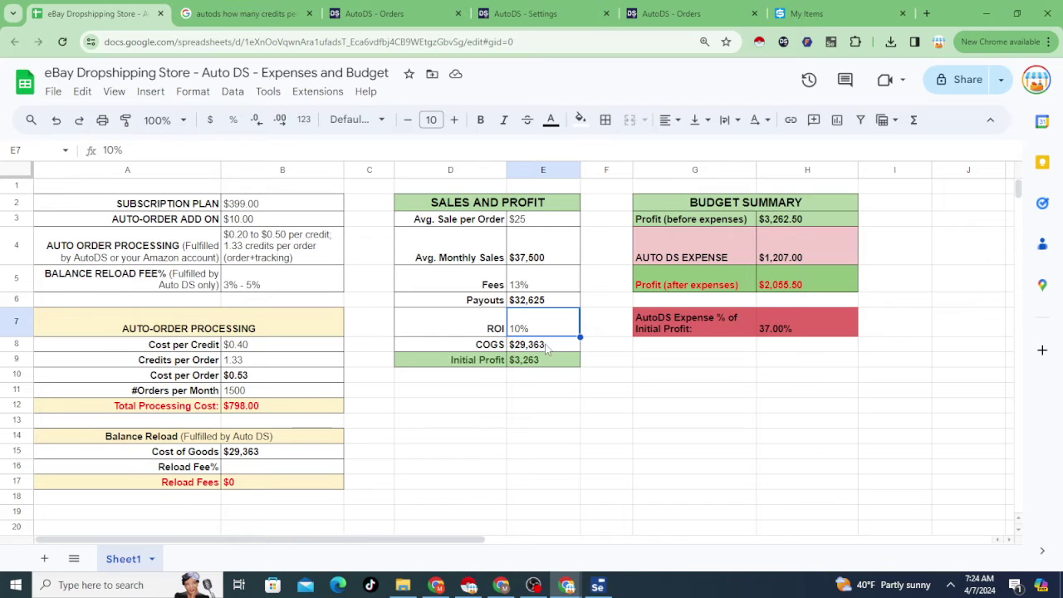
{"action": "left_click", "coordinate": [545, 347]}
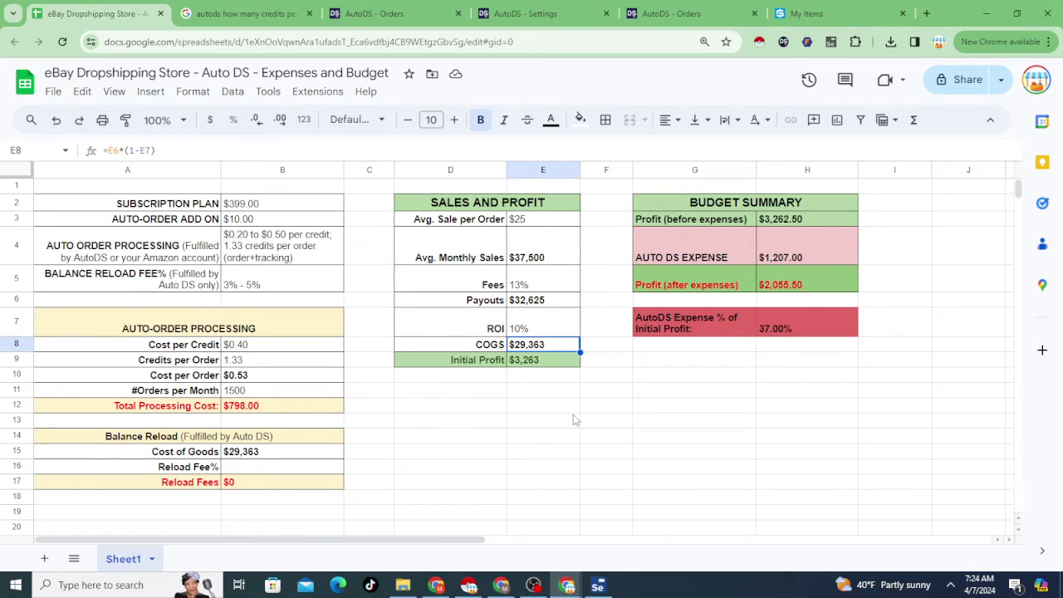
{"action": "left_click", "coordinate": [548, 363]}
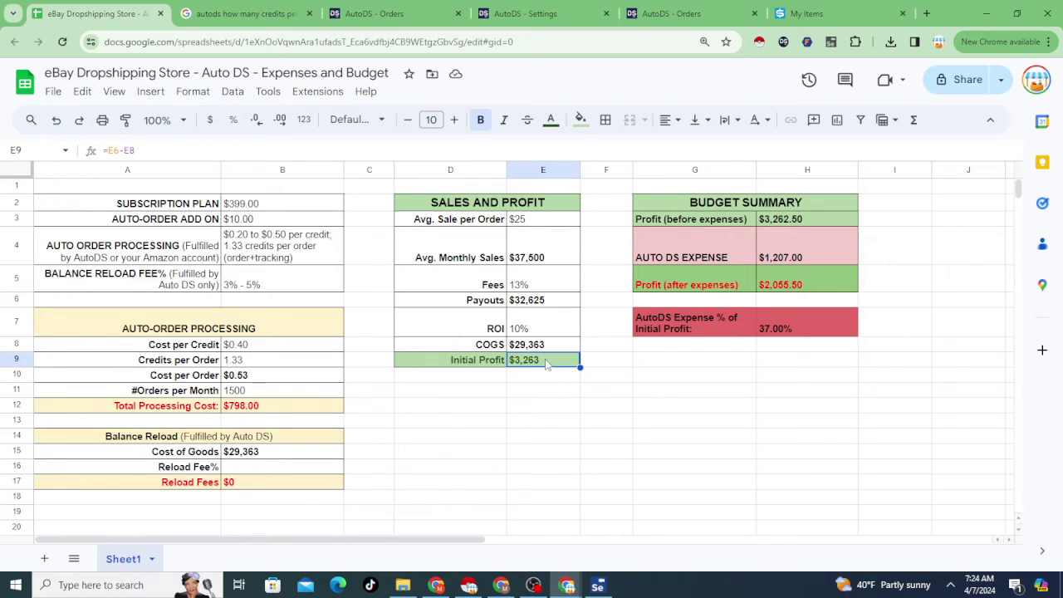
{"action": "left_click", "coordinate": [552, 331]}
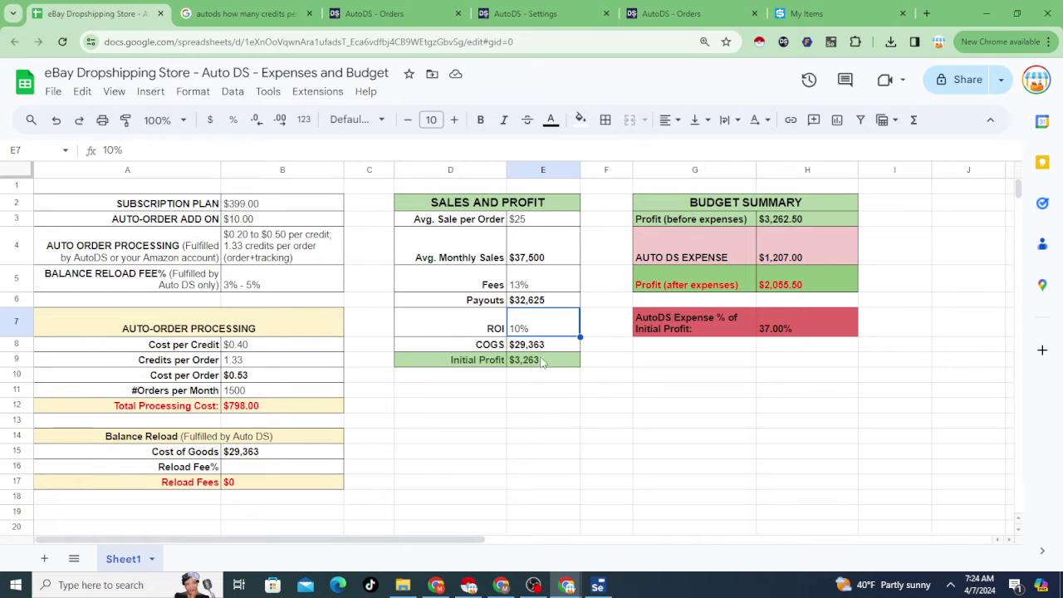
{"action": "left_click", "coordinate": [576, 364]}
{"action": "left_click", "coordinate": [605, 391]}
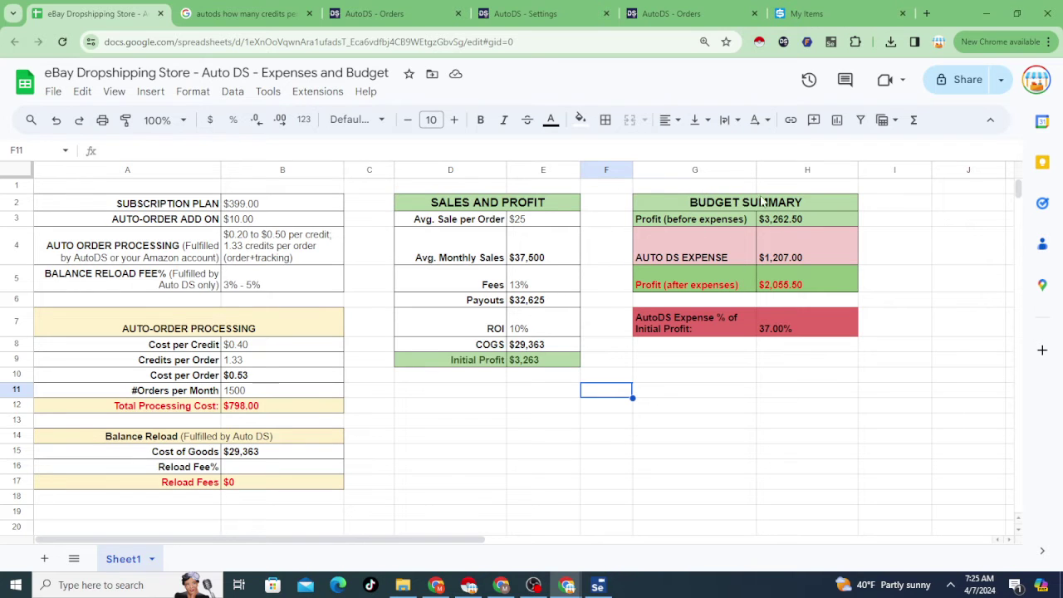
{"action": "left_click", "coordinate": [876, 222]}
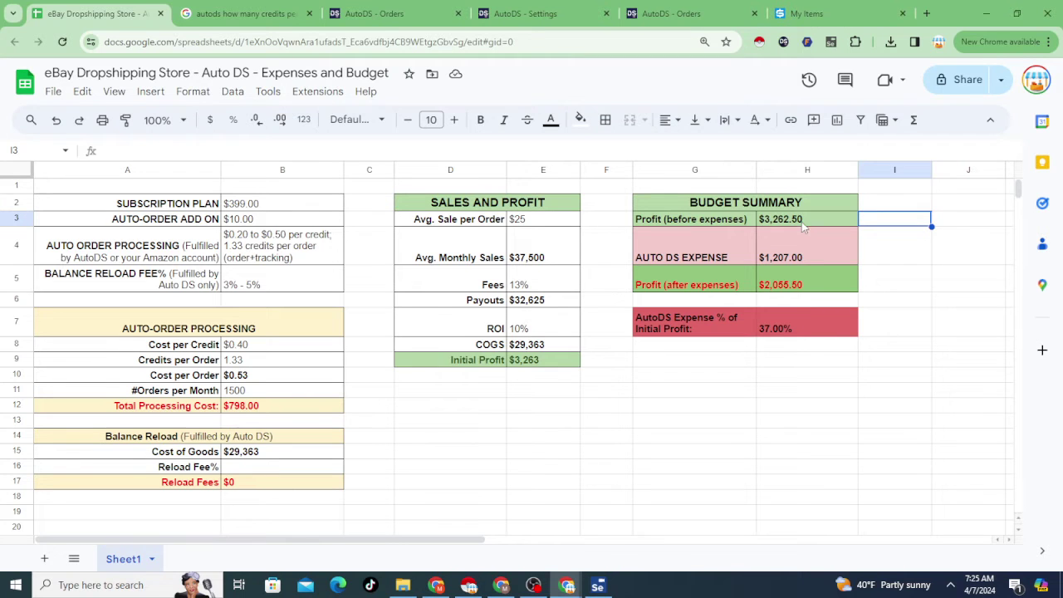
Remove two decimal places from the H3:H5 summary amounts to show whole dollars.
{"action": "left_click_drag", "start_coordinate": [803, 226], "coordinate": [795, 282]}
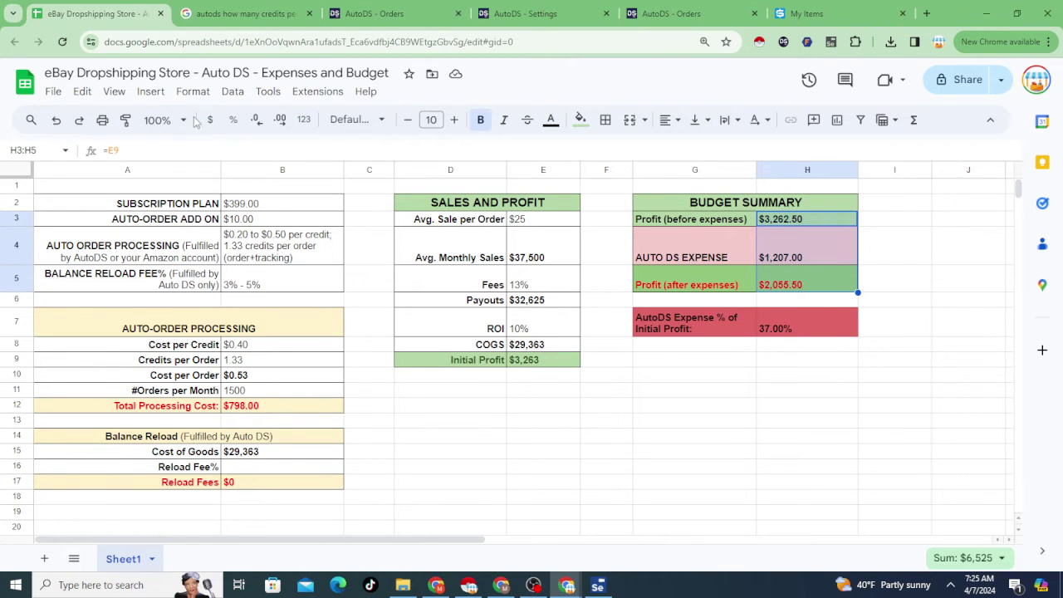
{"action": "left_click", "coordinate": [257, 121]}
{"action": "left_click", "coordinate": [257, 122]}
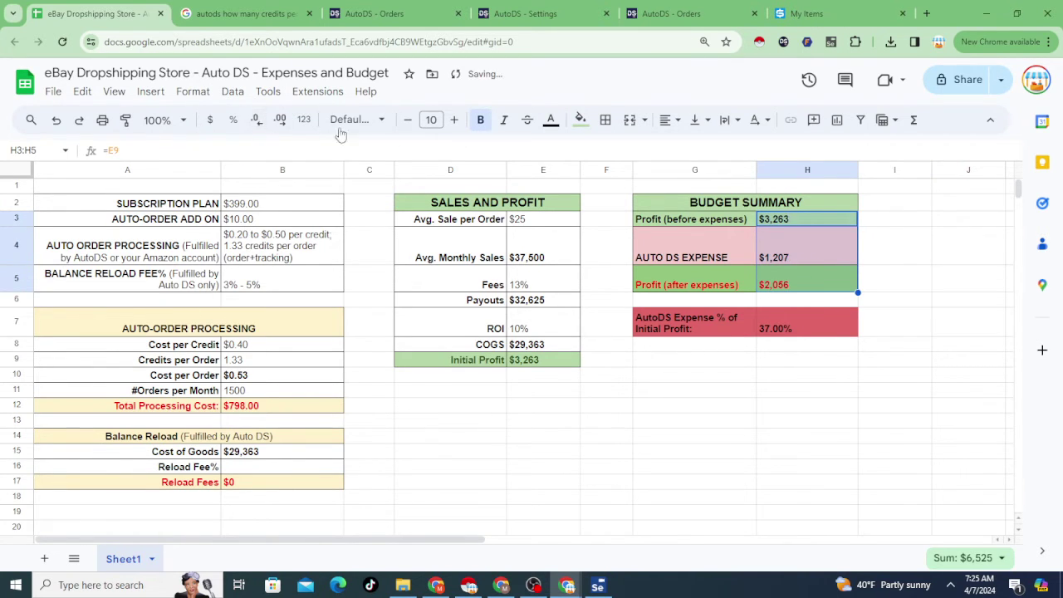
{"action": "left_click", "coordinate": [881, 240]}
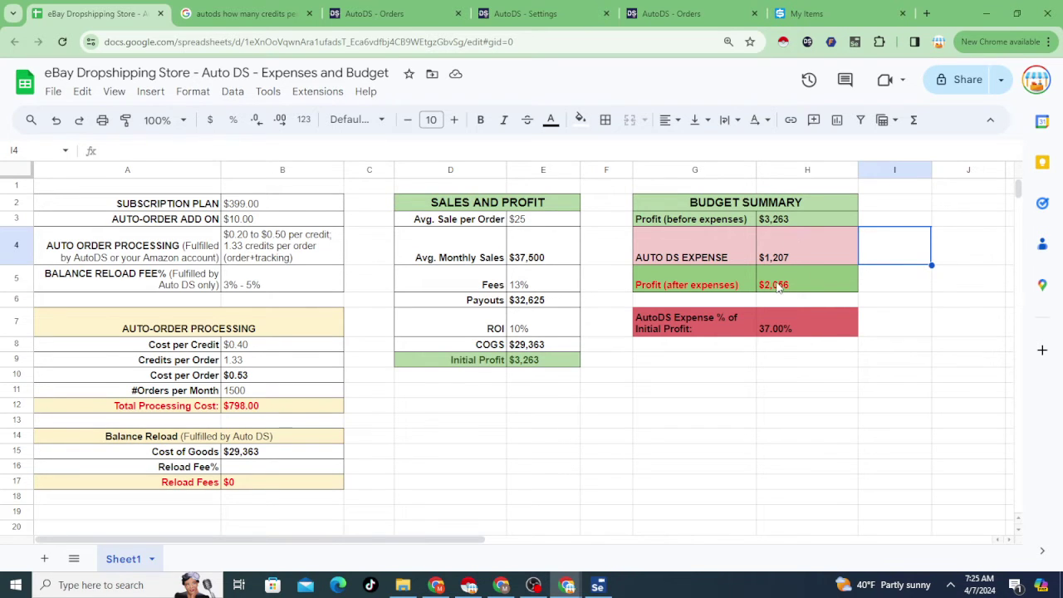
Check the profit-after-expenses and AutoDS expense percentage formulas and the Balance Reload section.
{"action": "left_click", "coordinate": [795, 288]}
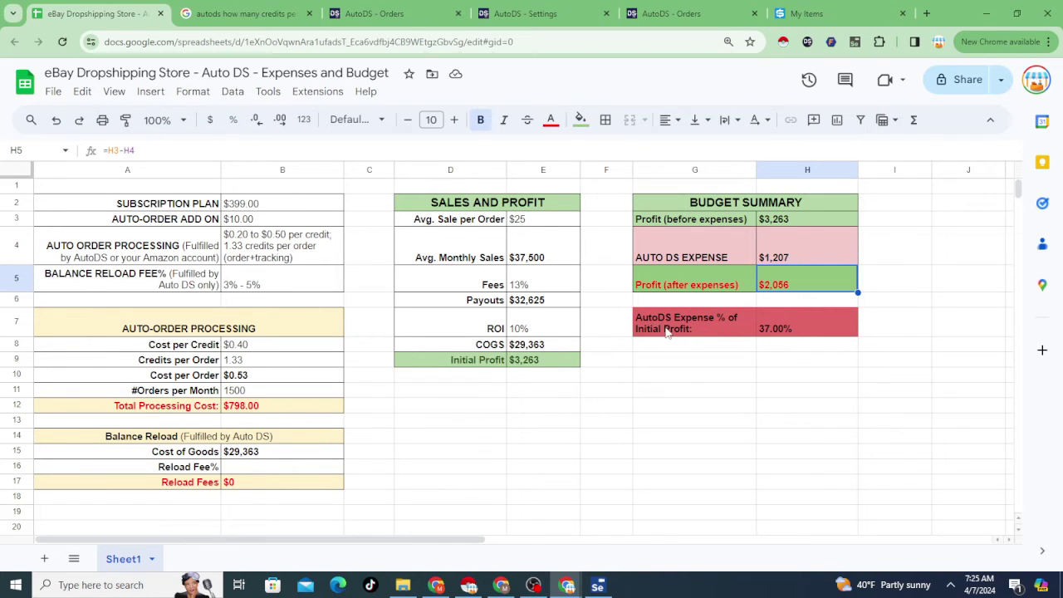
{"action": "left_click", "coordinate": [790, 326]}
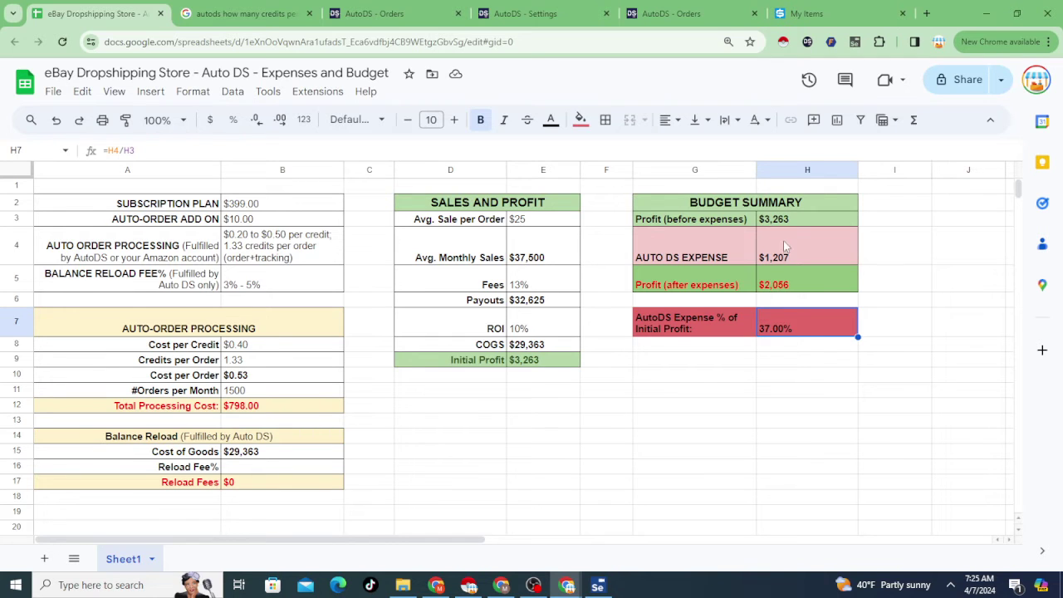
{"action": "left_click", "coordinate": [886, 228]}
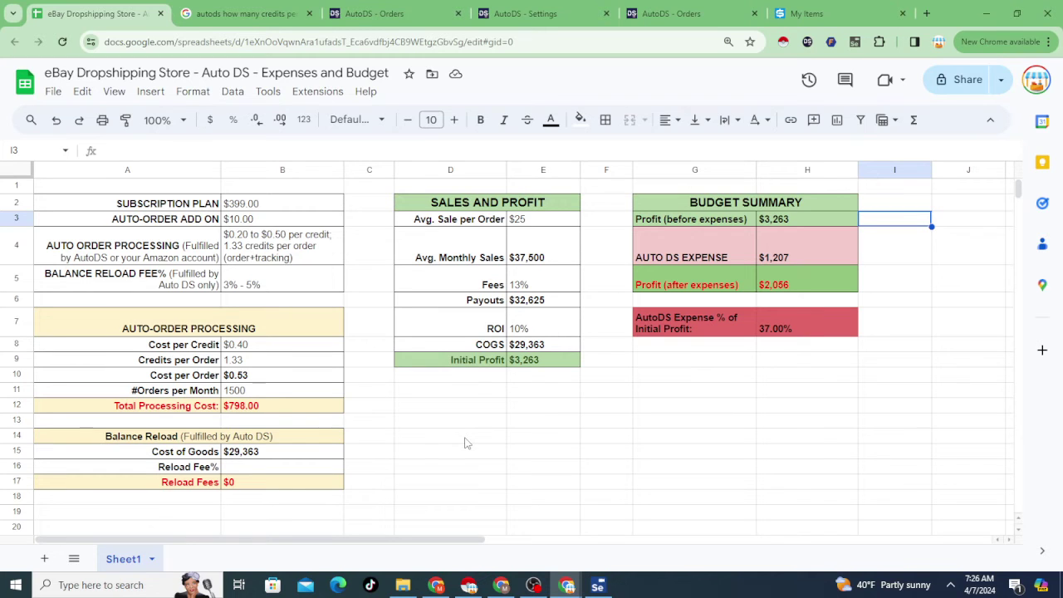
{"action": "left_click", "coordinate": [390, 424]}
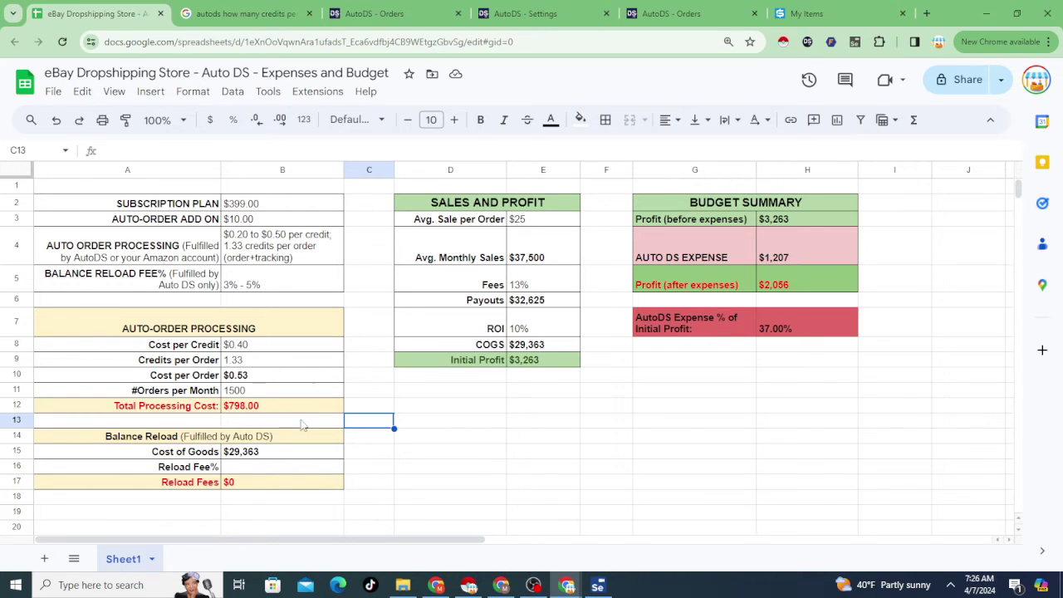
{"action": "left_click", "coordinate": [236, 441]}
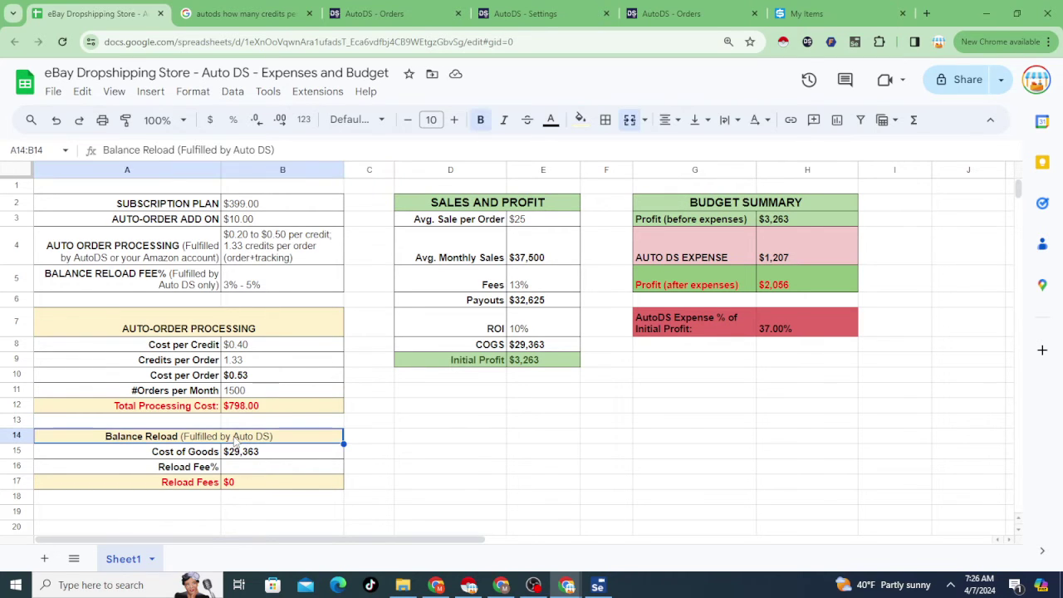
{"action": "left_click", "coordinate": [388, 435]}
{"action": "left_click", "coordinate": [671, 13]}
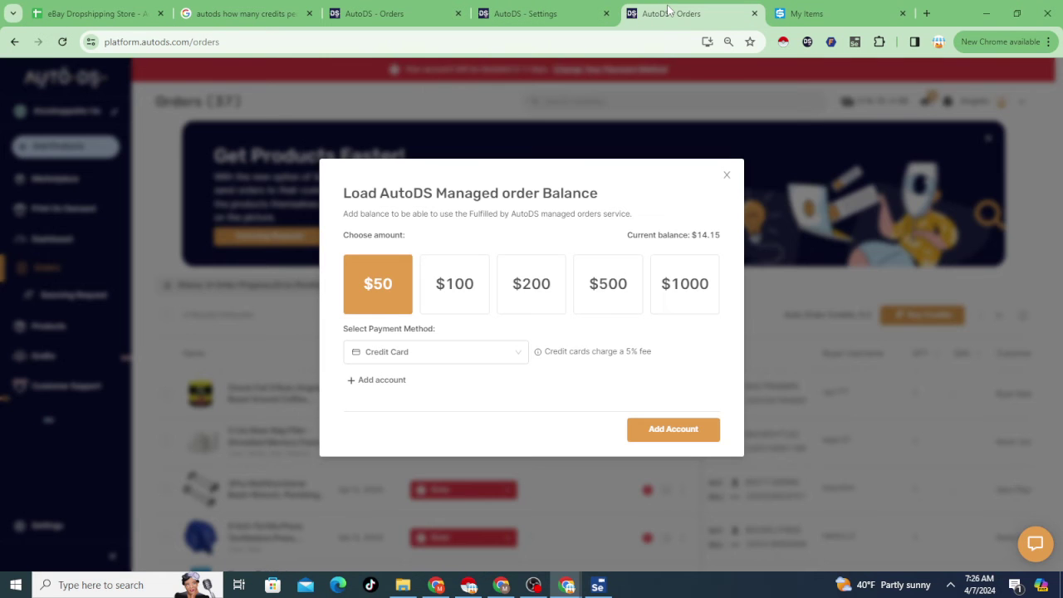
Choose a $100 reload amount in the Load Balance dialog after comparing with $50.
{"action": "left_click", "coordinate": [456, 282]}
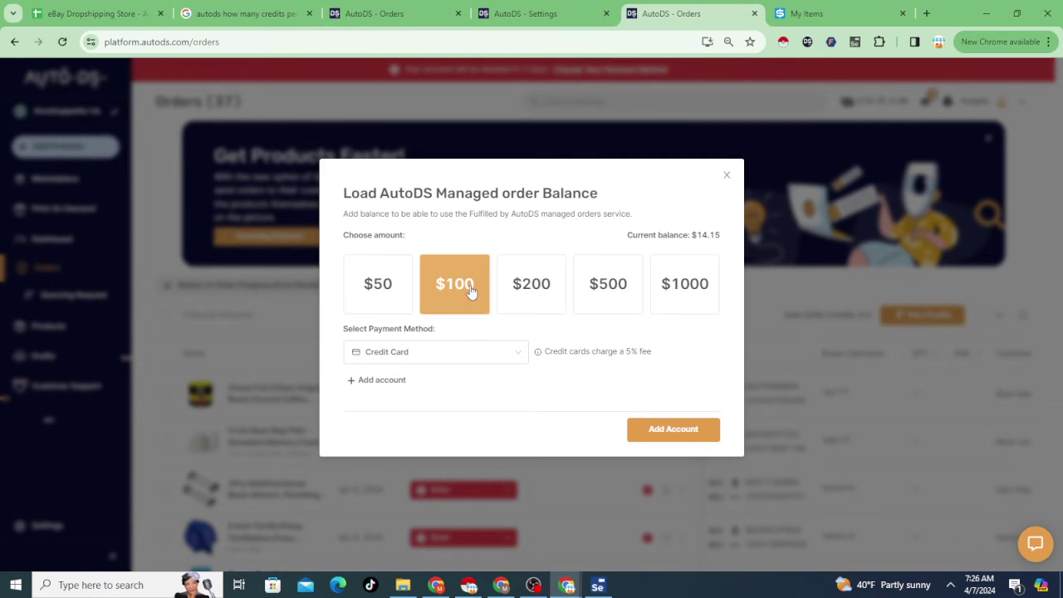
{"action": "left_click", "coordinate": [380, 284]}
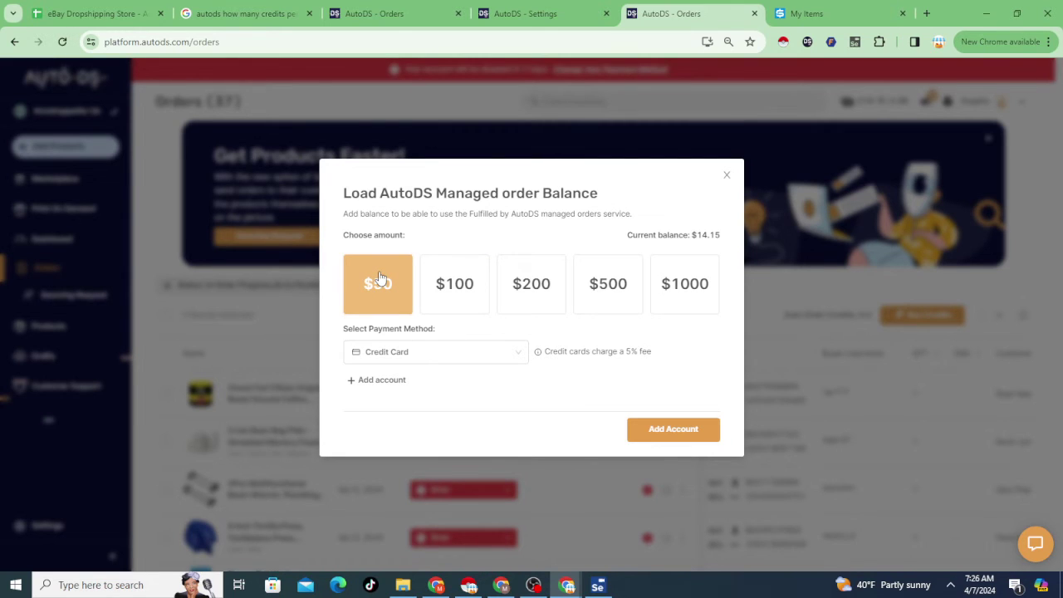
{"action": "left_click", "coordinate": [463, 288]}
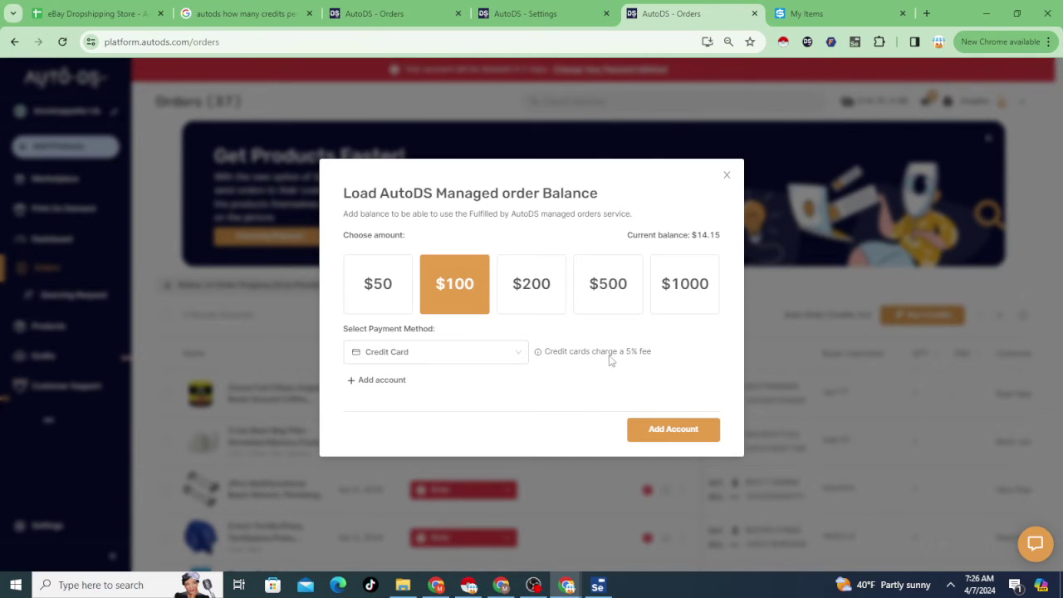
Compare Paypal and Payoneer payment fees and settle on Payoneer at 3%.
{"action": "left_click", "coordinate": [513, 358]}
{"action": "left_click", "coordinate": [448, 372]}
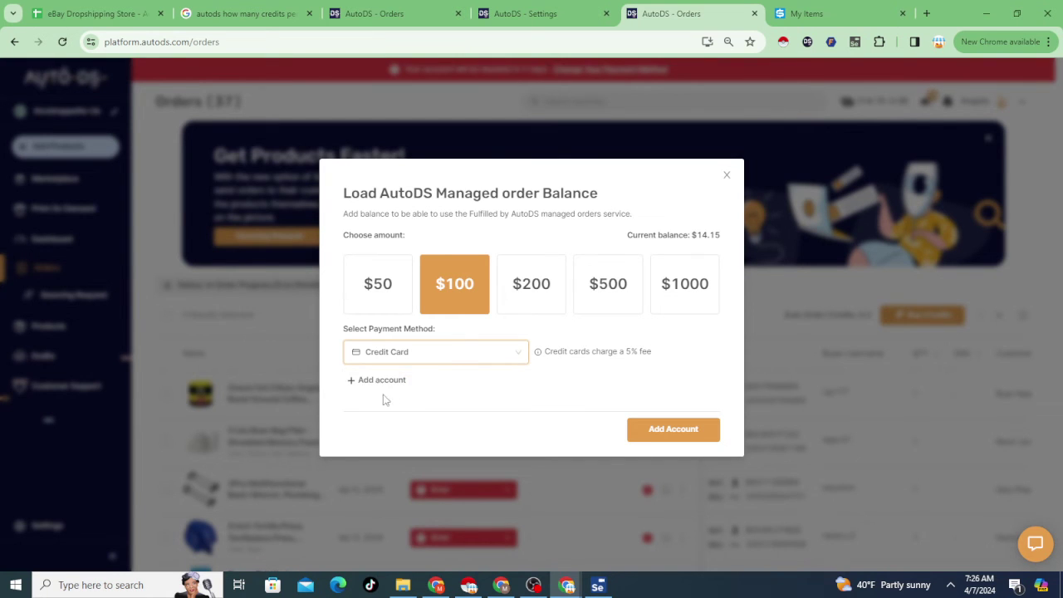
{"action": "left_click", "coordinate": [452, 355]}
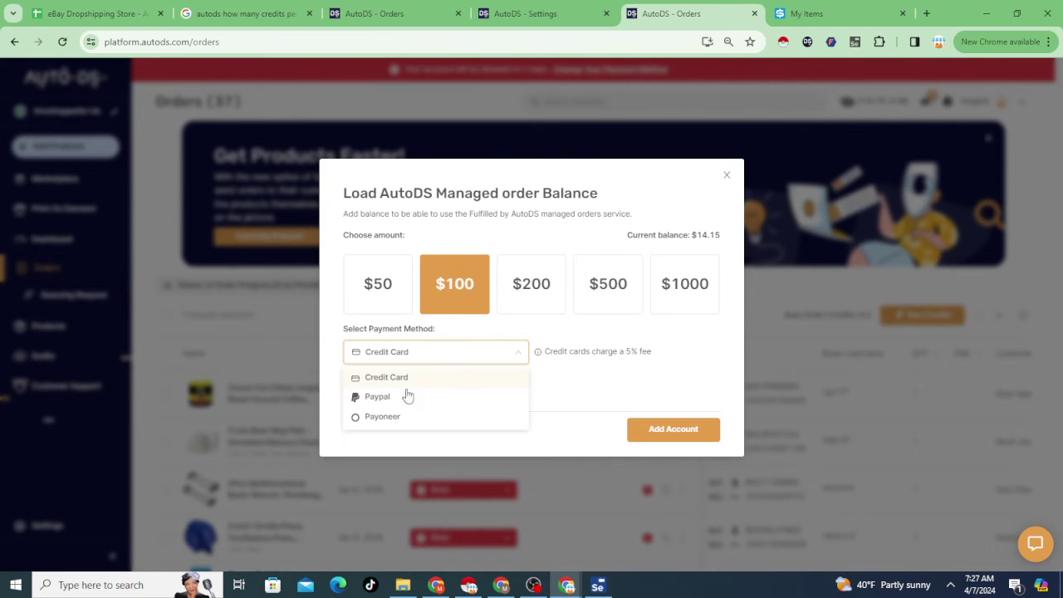
{"action": "left_click", "coordinate": [381, 399]}
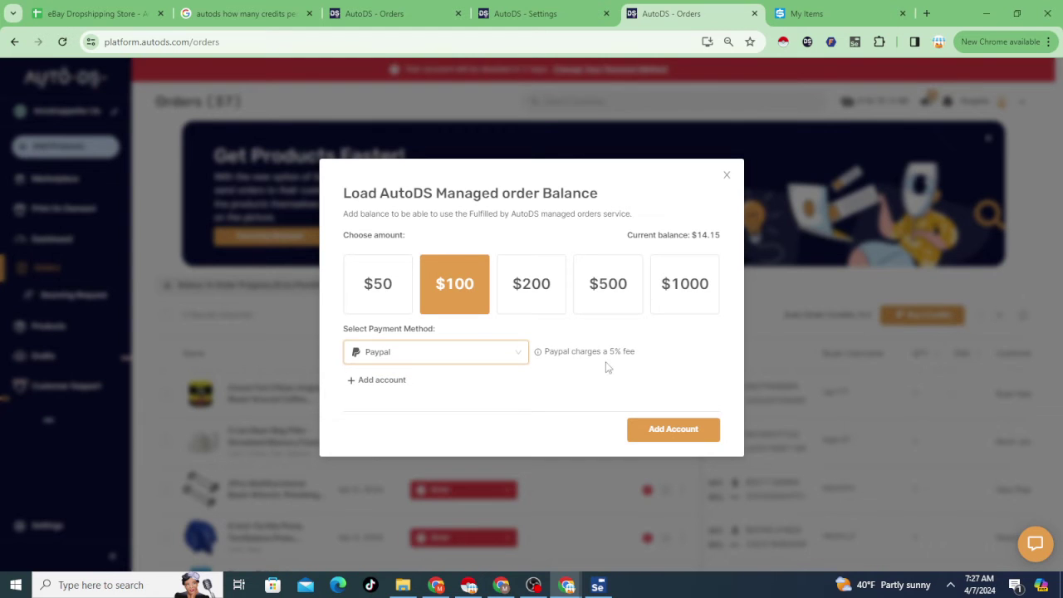
{"action": "left_click", "coordinate": [512, 355]}
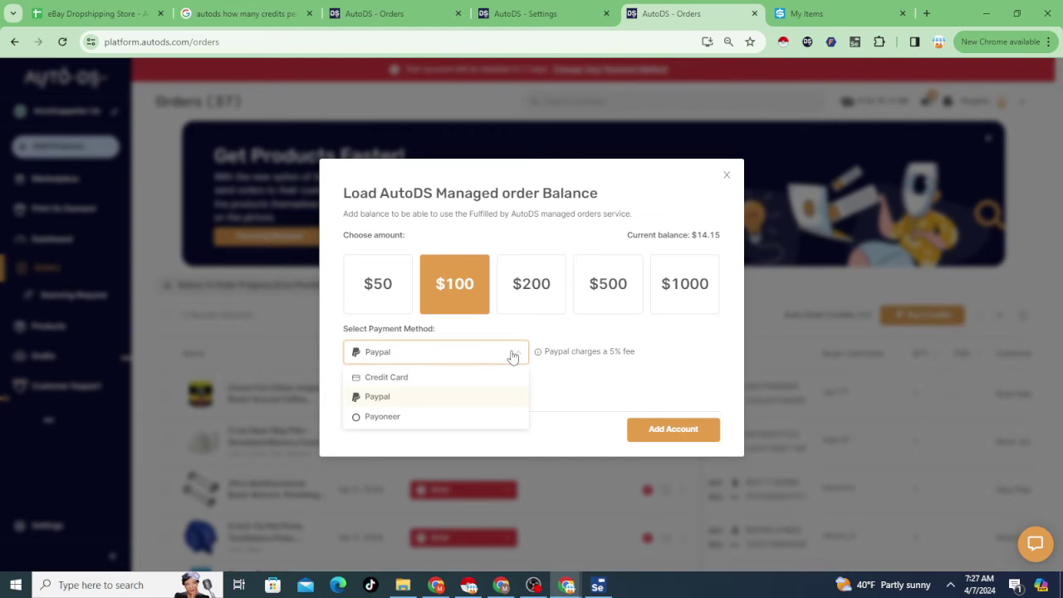
{"action": "left_click", "coordinate": [396, 419]}
{"action": "left_click", "coordinate": [527, 351]}
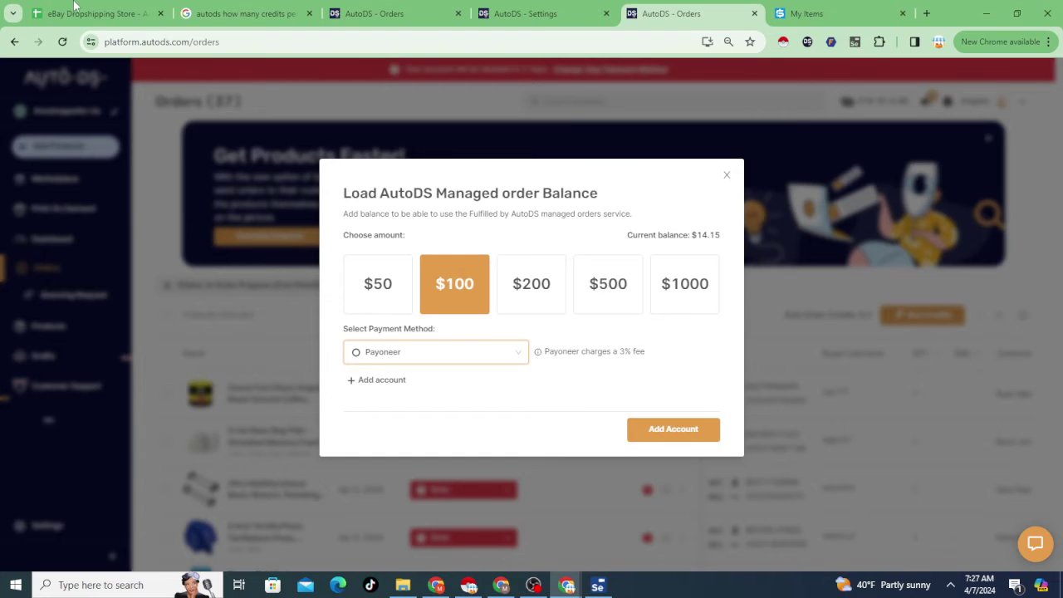
{"action": "left_click", "coordinate": [96, 13]}
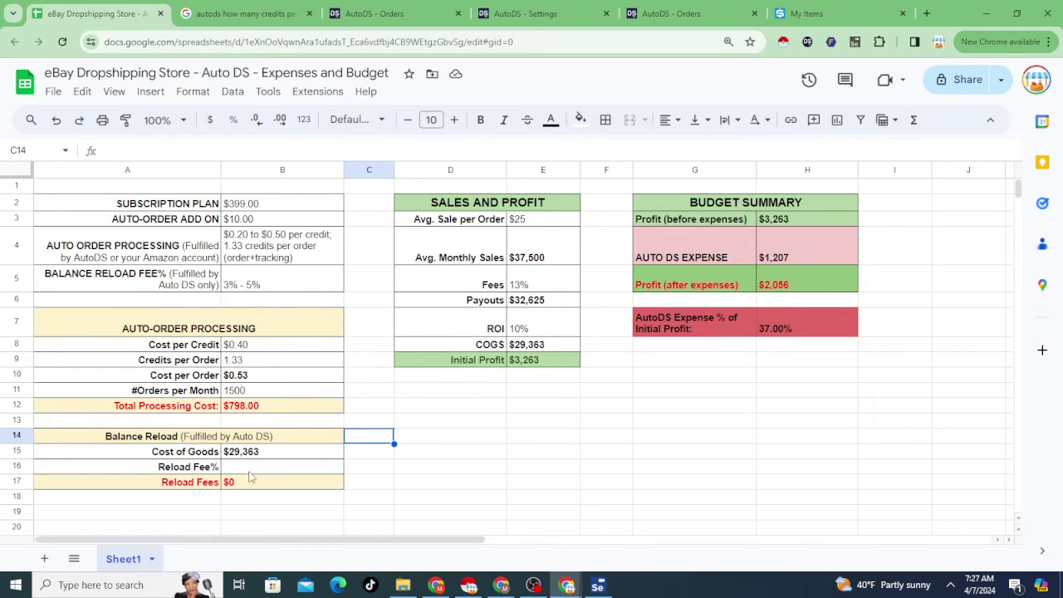
Enter a 5% balance reload fee in B16 after rechecking the AutoDS reload dialog.
{"action": "left_click", "coordinate": [685, 13]}
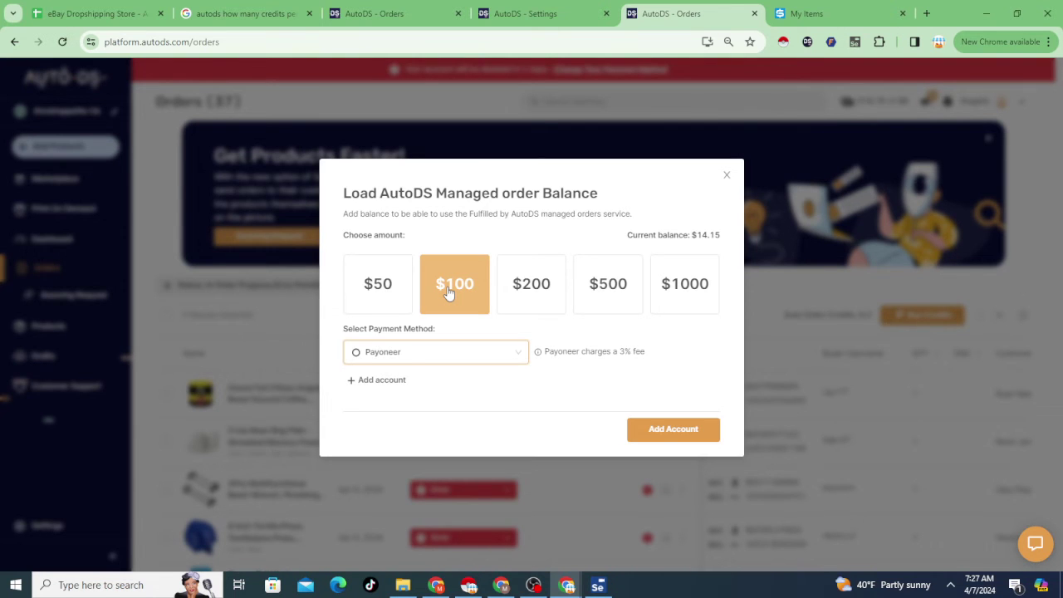
{"action": "left_click", "coordinate": [105, 17]}
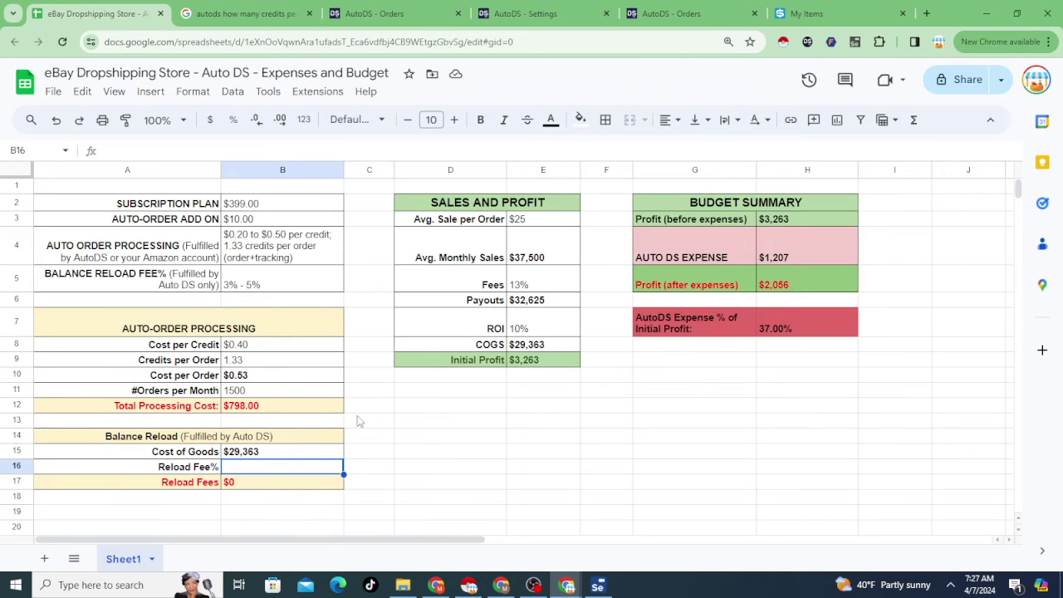
{"action": "type", "text": "5%"}
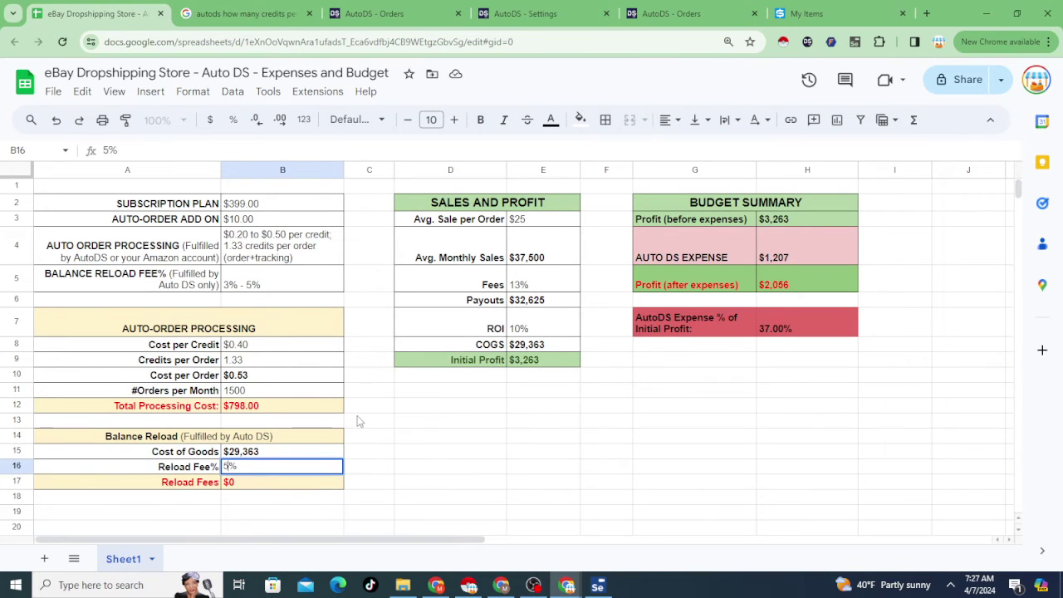
{"action": "key", "text": "Return"}
{"action": "key", "text": "Up"}
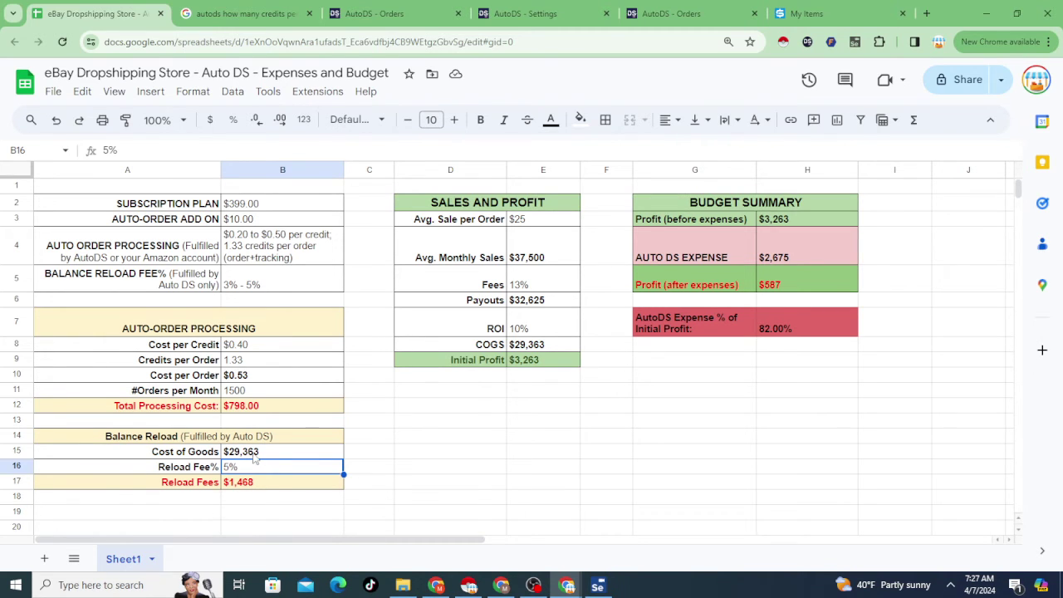
{"action": "left_click", "coordinate": [370, 471]}
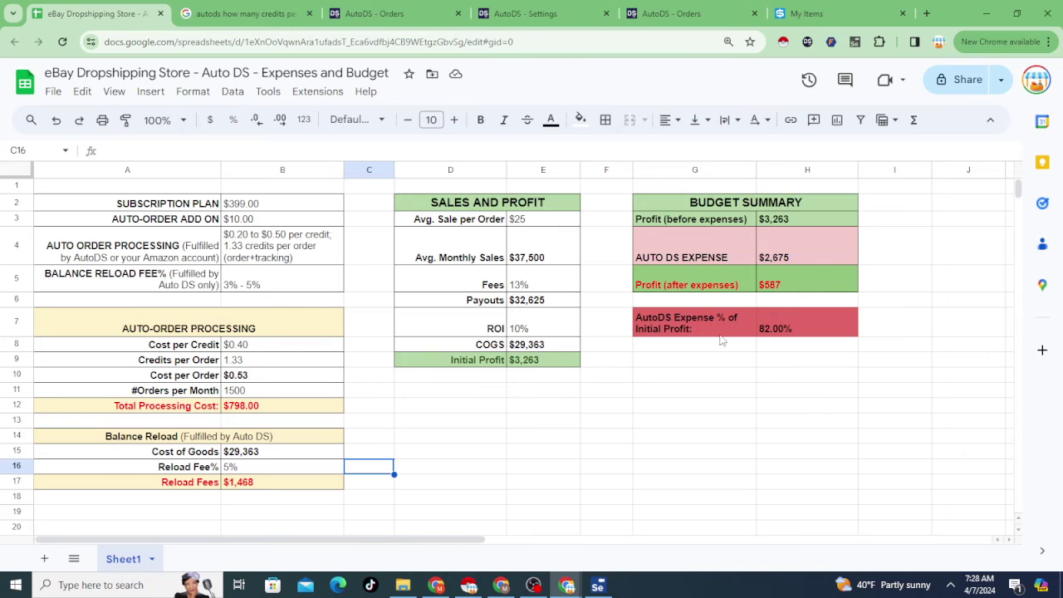
Switch to the AutoDS Orders page showing the $100 Payoneer balance-loading dialog.
{"action": "left_click", "coordinate": [671, 14]}
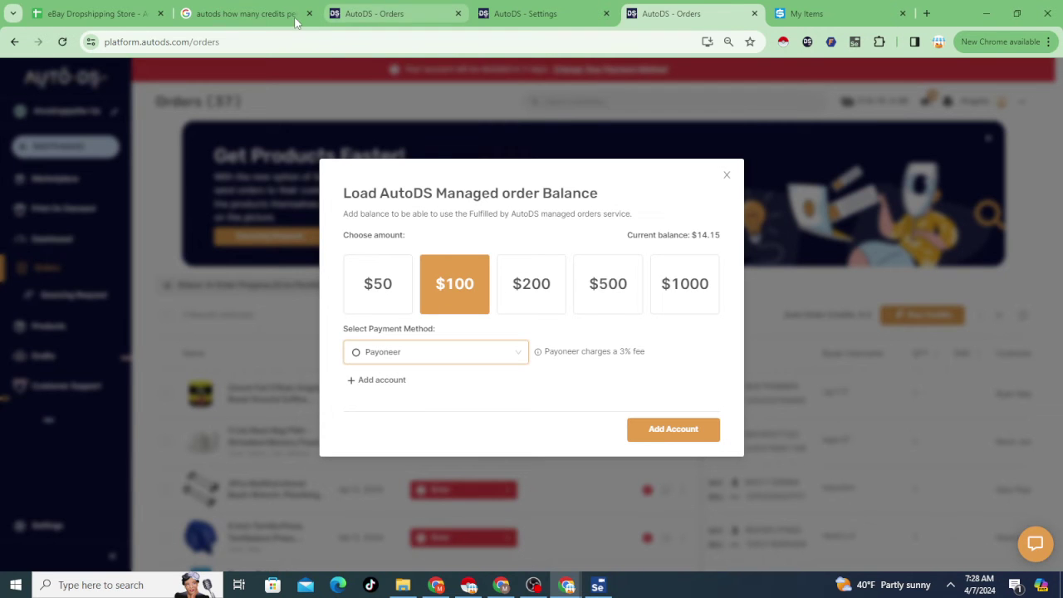
Check the sheet's average sale per order (E3) and subscription cost (B2), then return to AutoDS's reload dialog.
{"action": "left_click", "coordinate": [60, 13]}
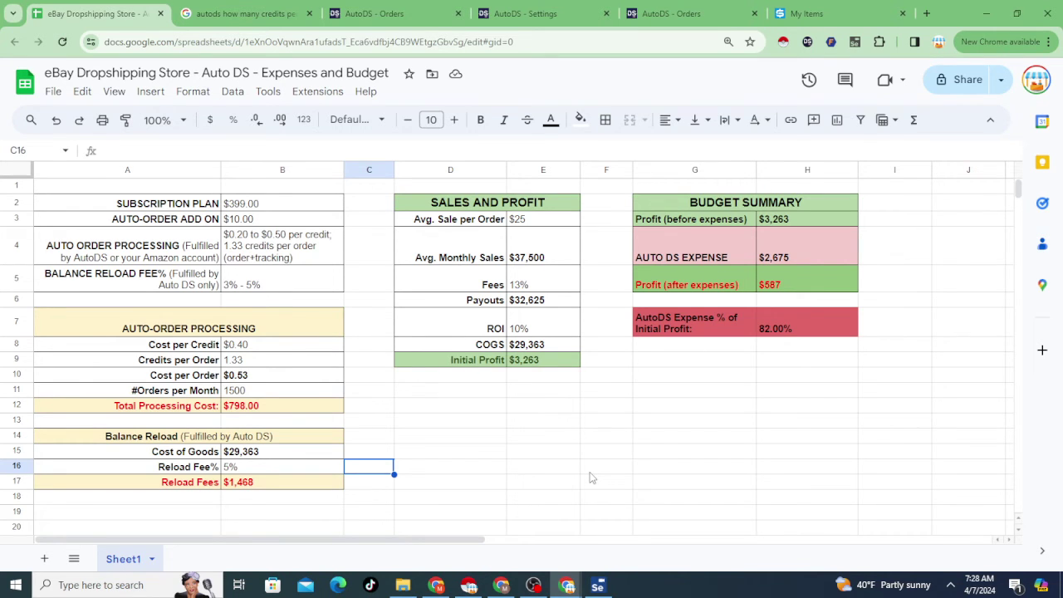
{"action": "left_click", "coordinate": [540, 223]}
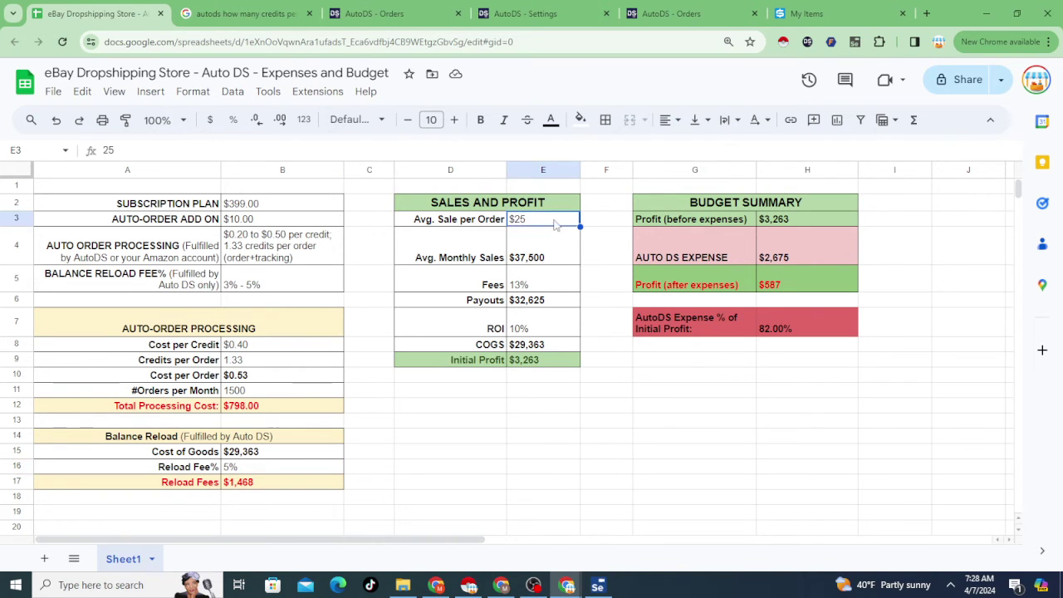
{"action": "left_click", "coordinate": [239, 206]}
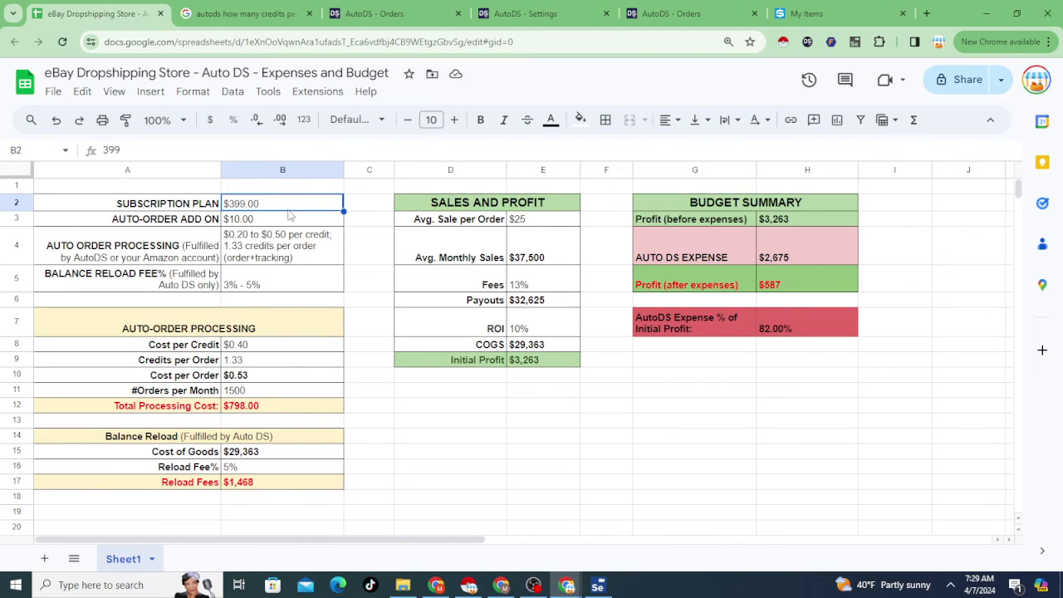
{"action": "left_click", "coordinate": [671, 13]}
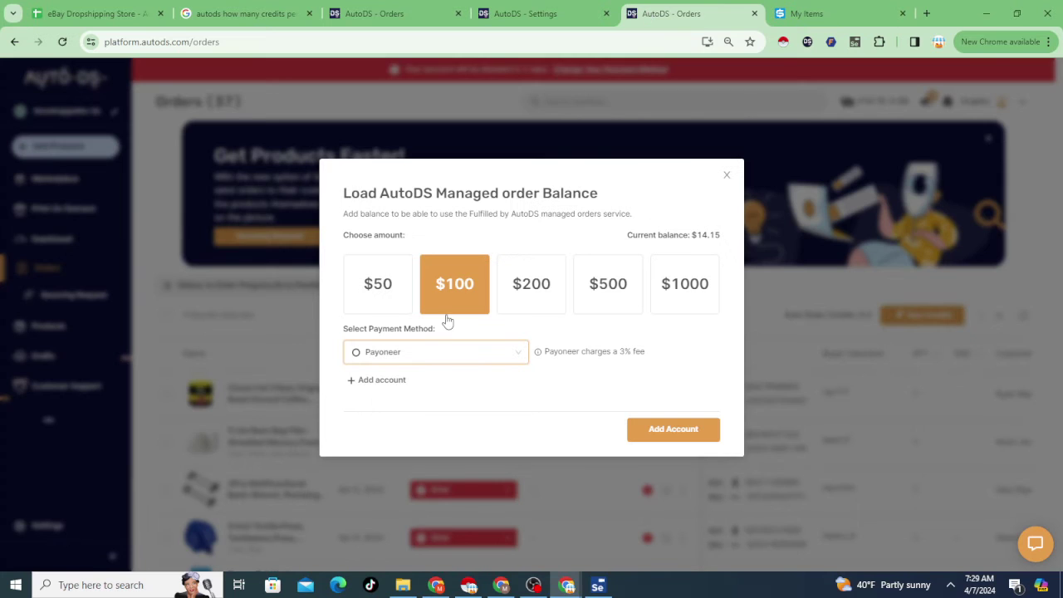
Move the AutoDS Settings plans tab one place left, ahead of the Orders tab, then return to the spreadsheet.
{"action": "left_click", "coordinate": [449, 16]}
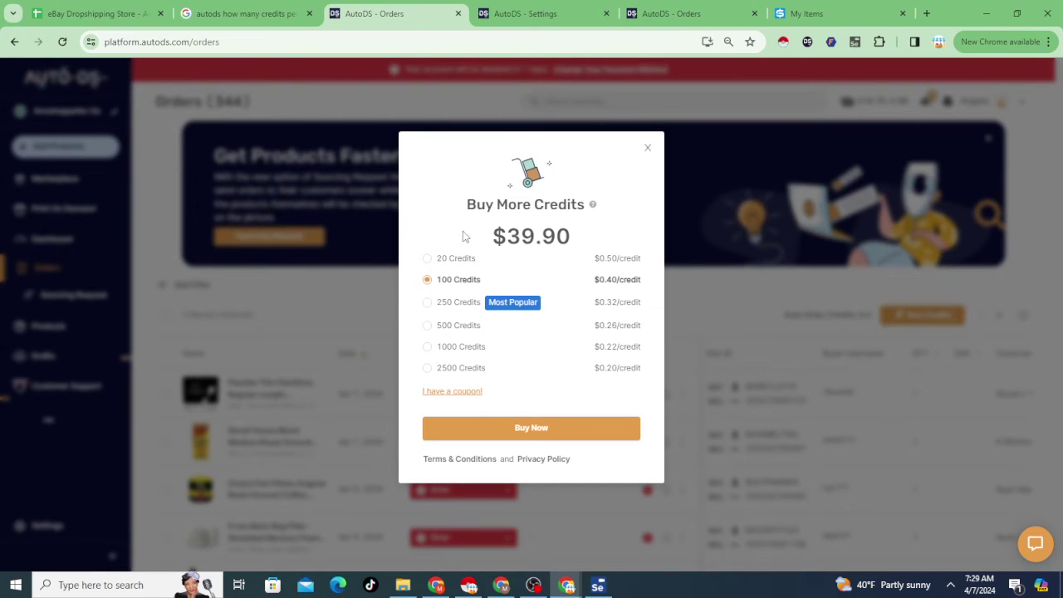
{"action": "left_click", "coordinate": [517, 13]}
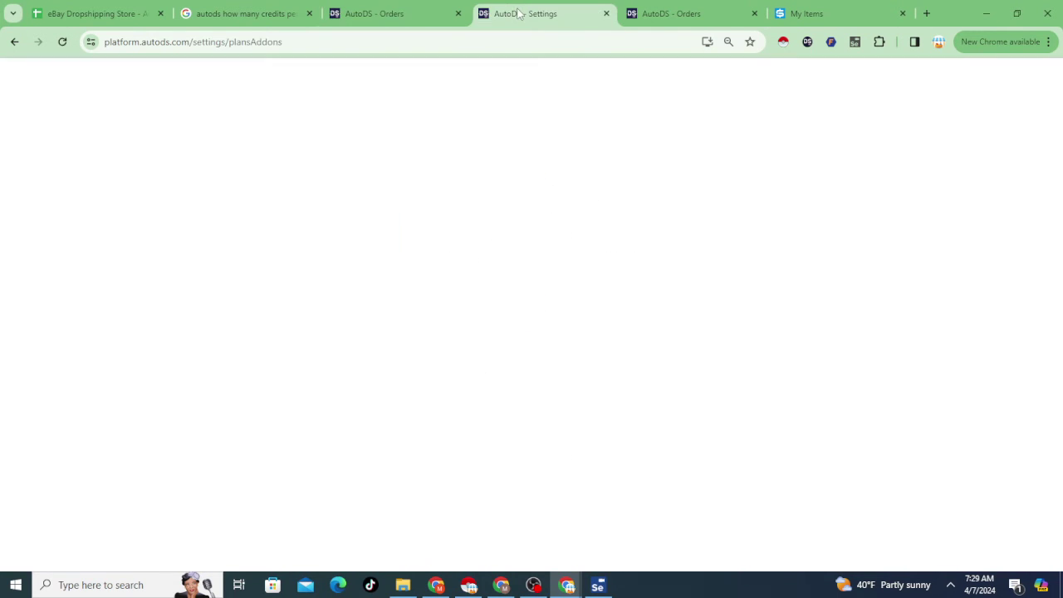
{"action": "left_click_drag", "start_coordinate": [518, 13], "coordinate": [378, 15]}
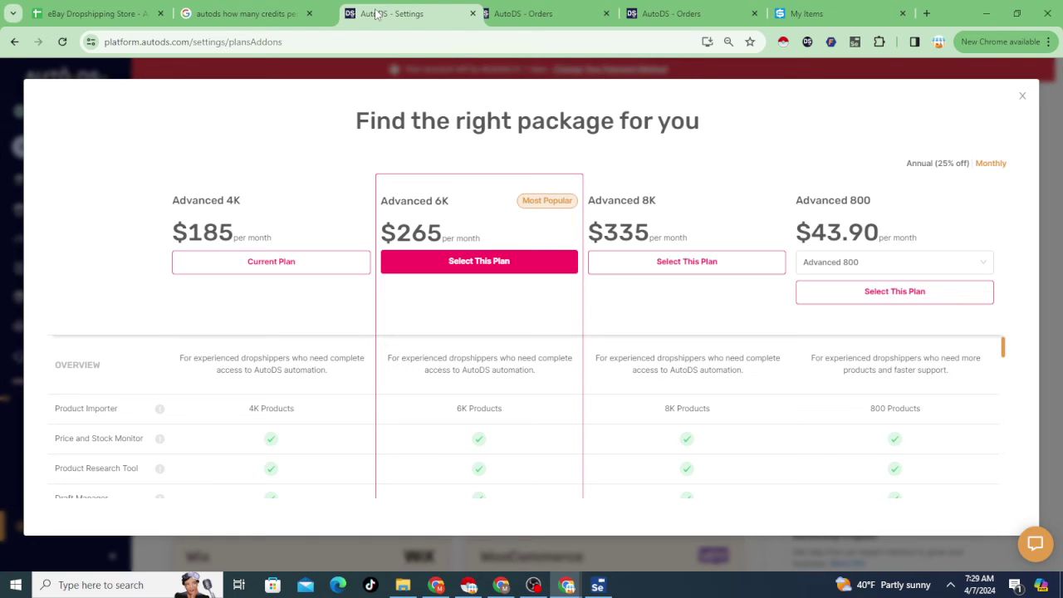
{"action": "left_click", "coordinate": [108, 14]}
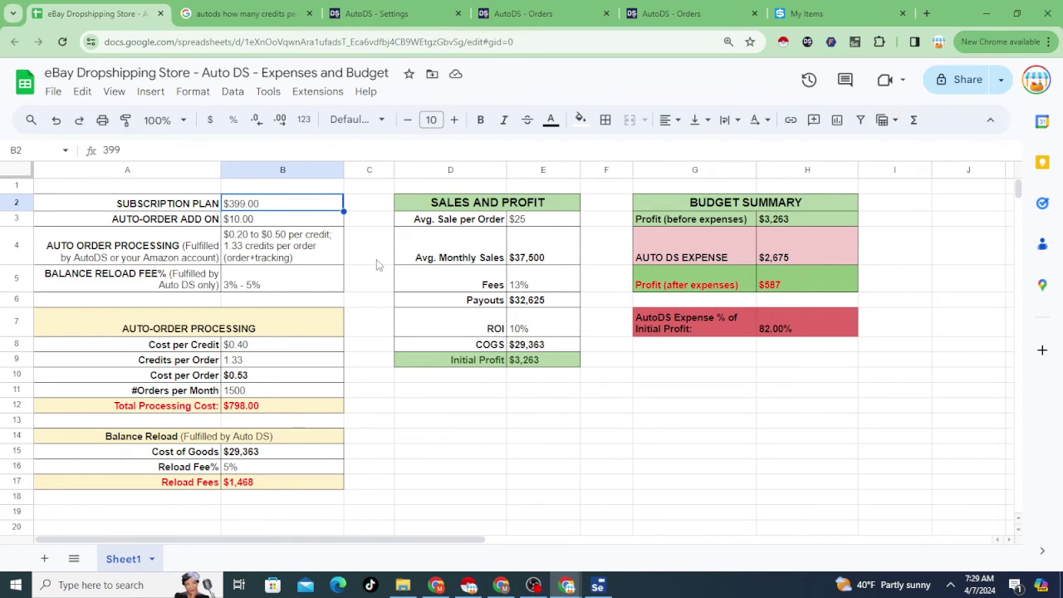
Select empty cells C2:C6 and F4, then switch to the SKU Grid My Items inventory.
{"action": "left_click_drag", "start_coordinate": [369, 205], "coordinate": [371, 309]}
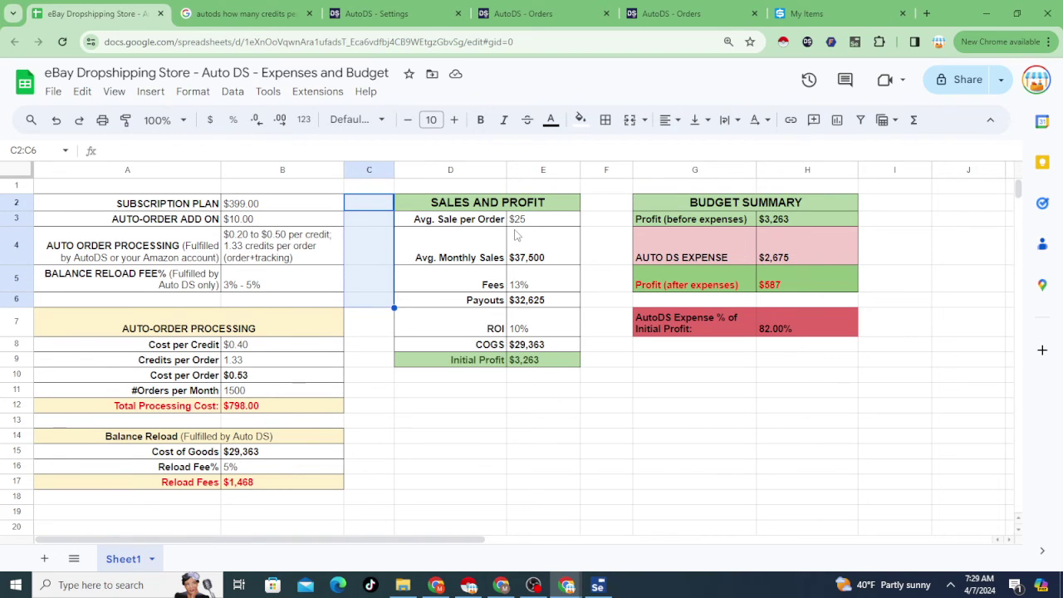
{"action": "left_click", "coordinate": [611, 263]}
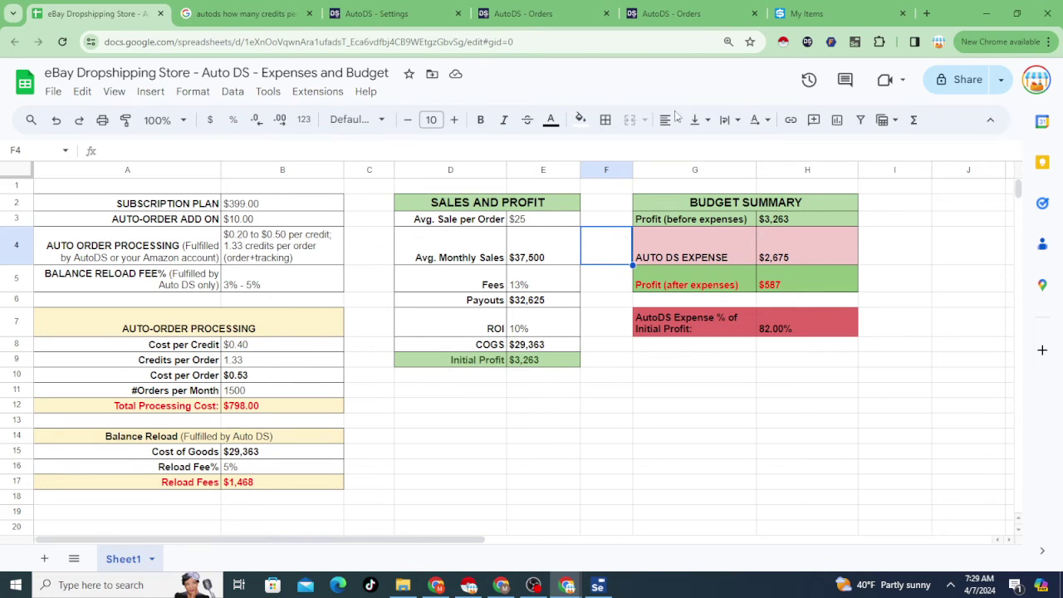
{"action": "mouse_move", "coordinate": [809, 19]}
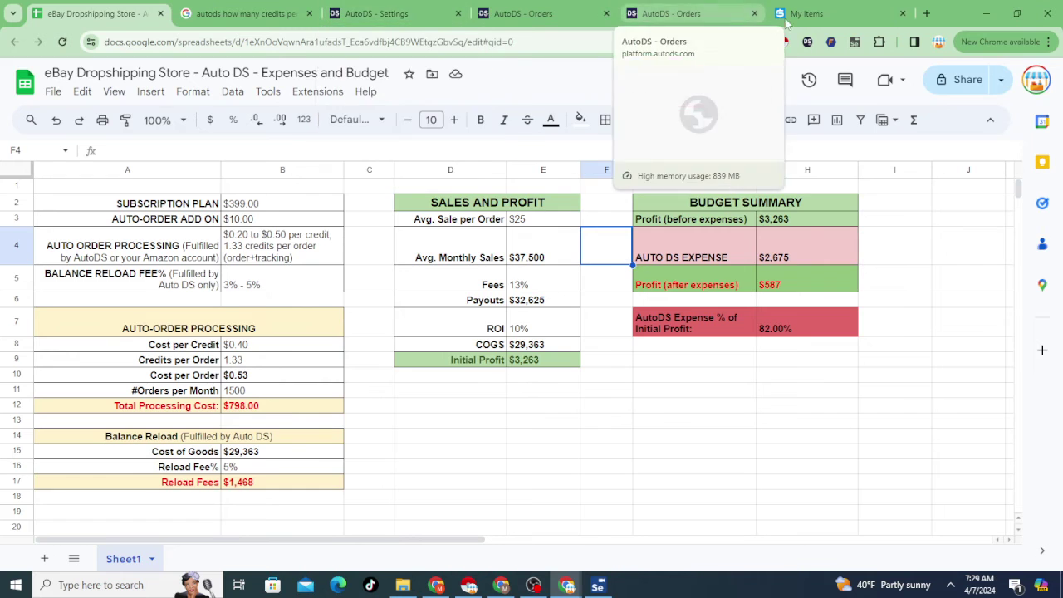
{"action": "left_click", "coordinate": [813, 15]}
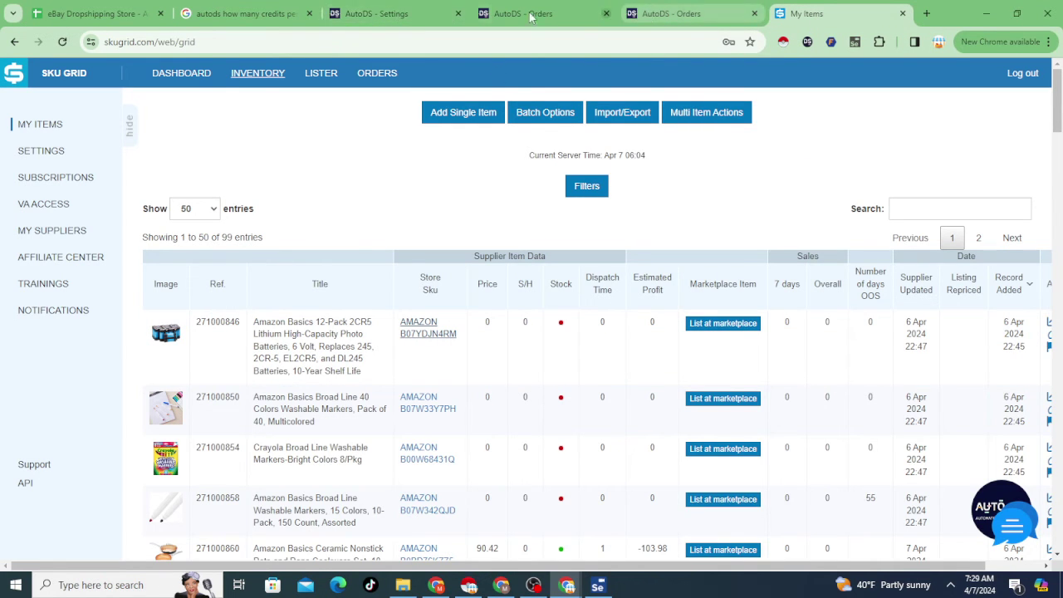
View the AutoDS plan packages, then return to the eBay Dropshipping Store budget sheet.
{"action": "left_click", "coordinate": [378, 14]}
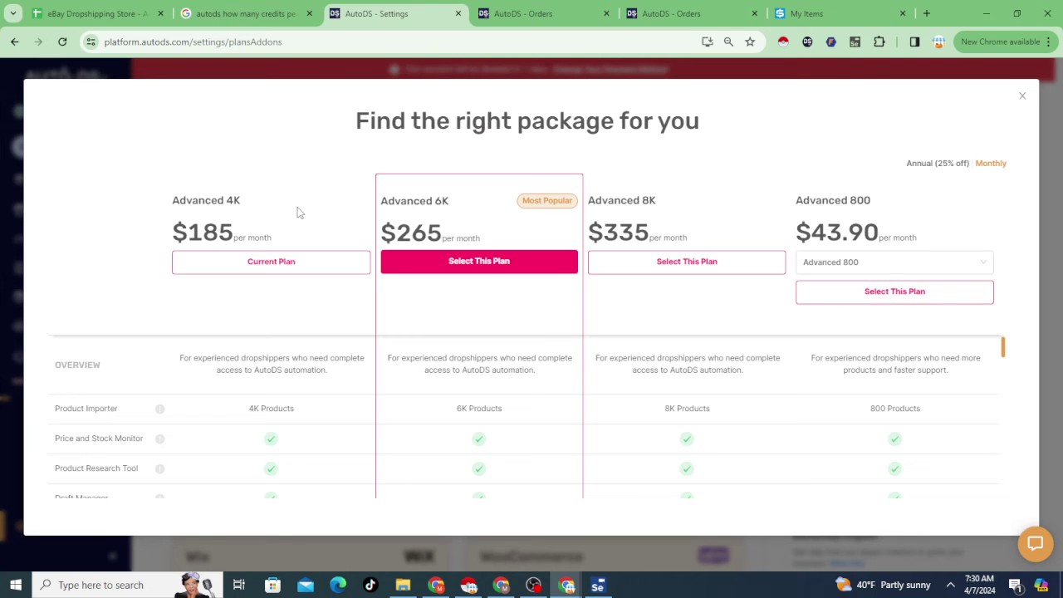
{"action": "mouse_move", "coordinate": [82, 18]}
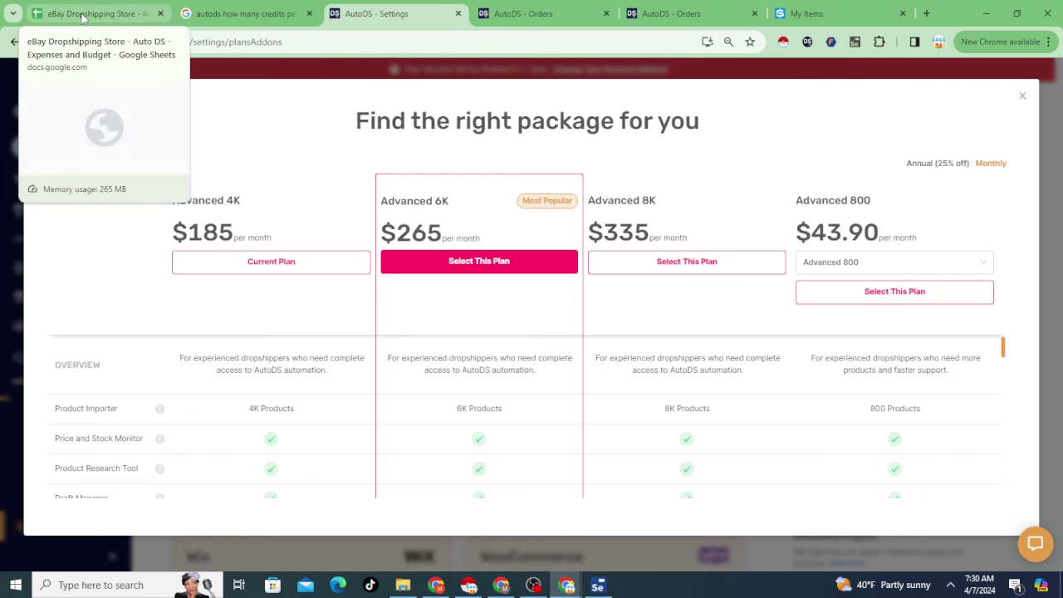
{"action": "left_click", "coordinate": [83, 15]}
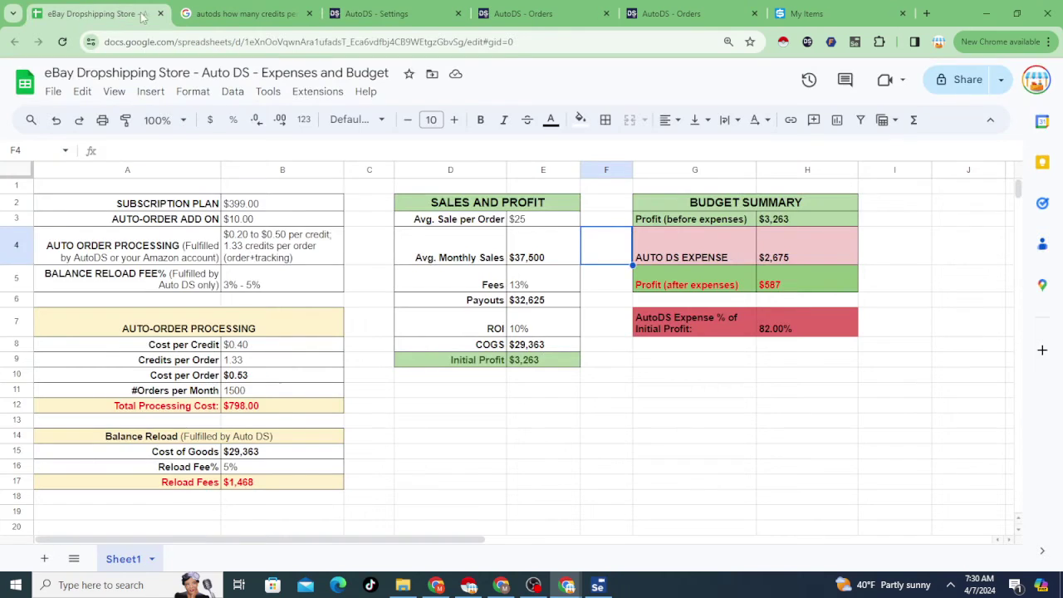
Switch to the SKU Grid My Items inventory of 99 Amazon-supplied items.
{"action": "left_click", "coordinate": [805, 13]}
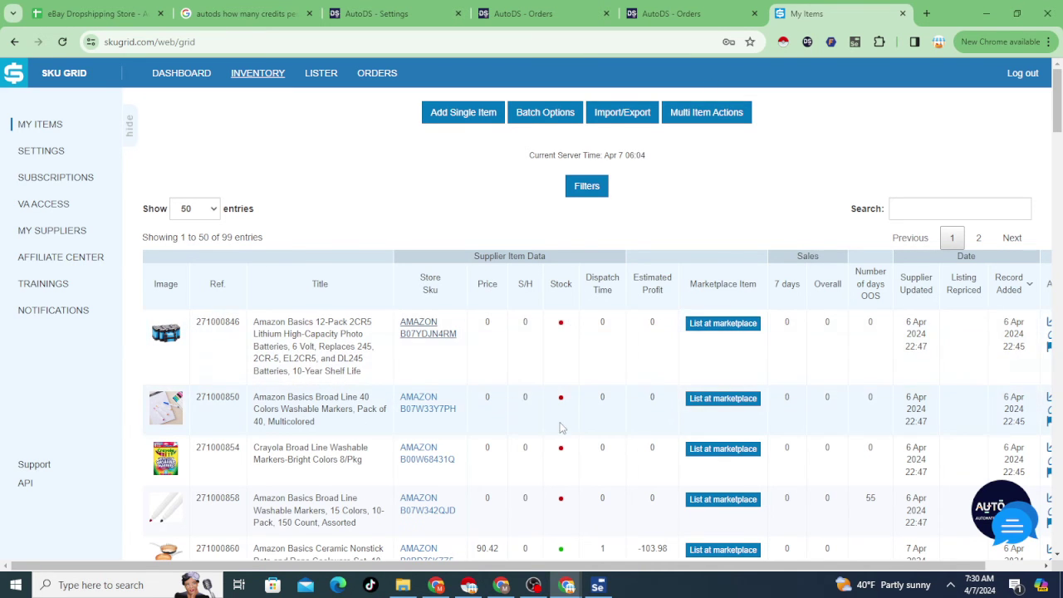
Scroll through the SKU Grid item list, then return to the expenses and budget spreadsheet.
{"action": "scroll", "coordinate": [561, 415], "scroll_direction": "down", "scroll_amount": 1}
{"action": "scroll", "coordinate": [572, 482], "scroll_direction": "down", "scroll_amount": 2}
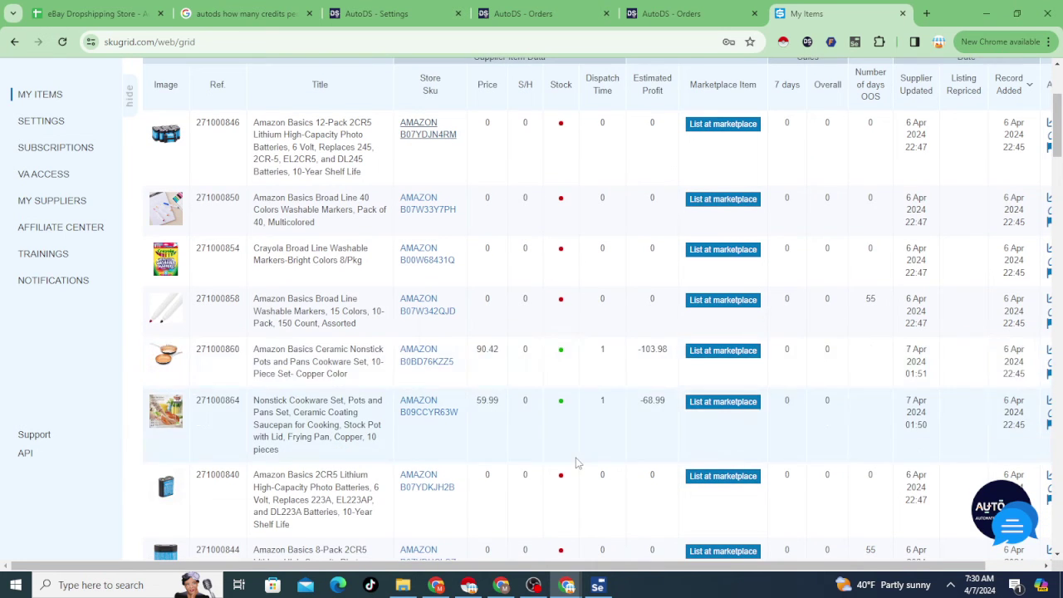
{"action": "scroll", "coordinate": [574, 462], "scroll_direction": "up", "scroll_amount": 3}
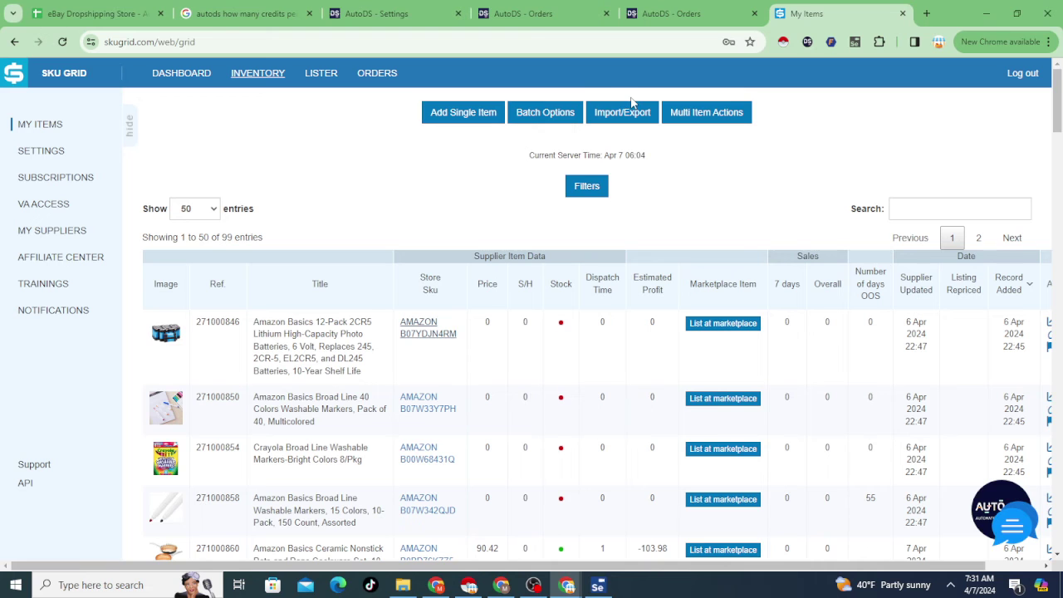
{"action": "left_click", "coordinate": [122, 14]}
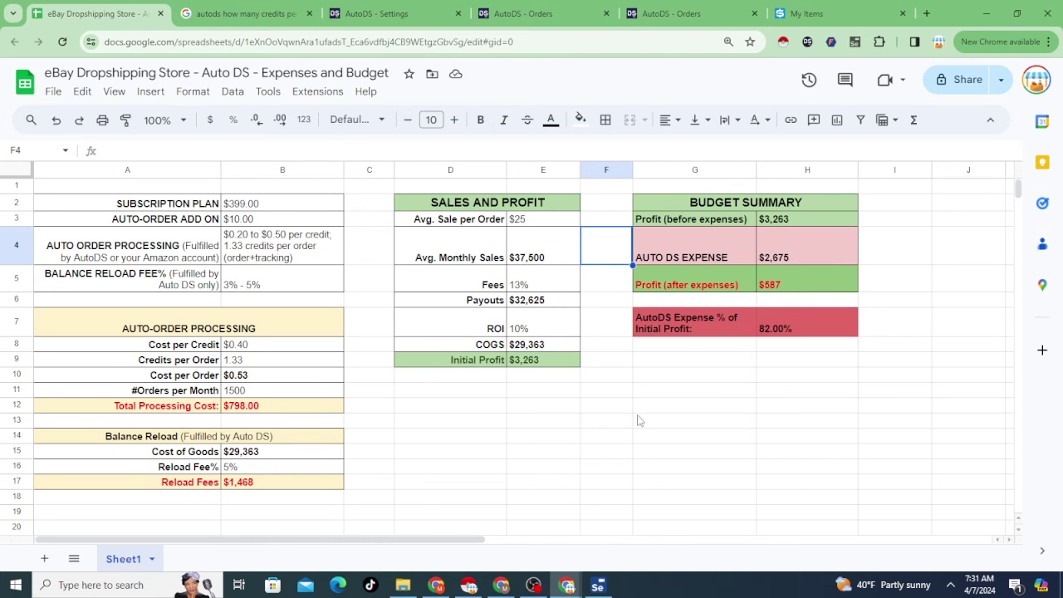
Bring Selenium IDE's Amazon Automate order test to the front from the taskbar.
{"action": "left_click", "coordinate": [597, 586]}
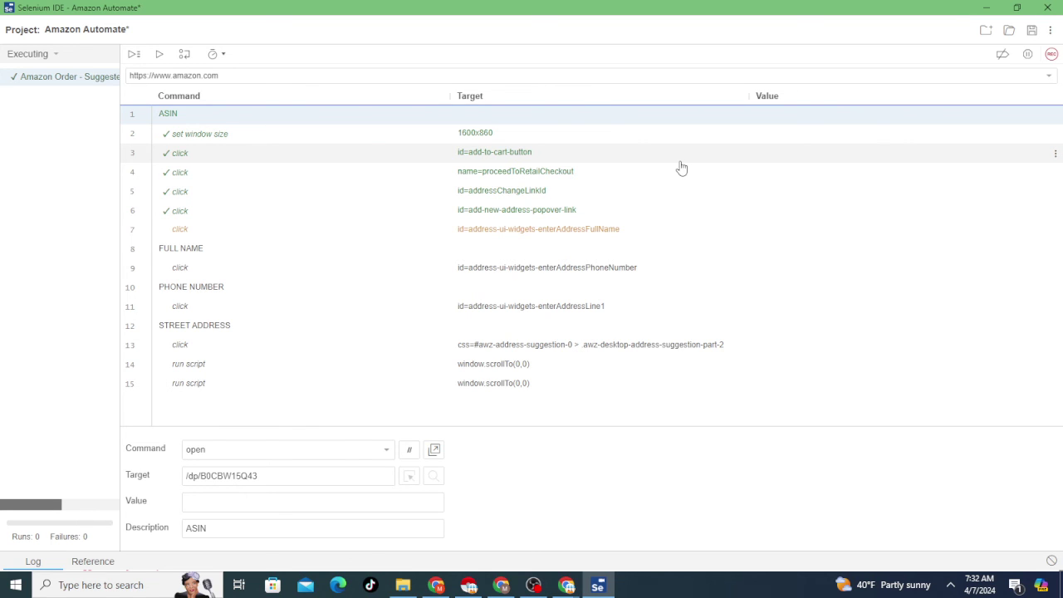
Toggle undo/redo on the full-name and phone-number typing steps, then bring the budget spreadsheet back.
{"action": "key", "text": "ctrl+z"}
{"action": "key", "text": "ctrl+z"}
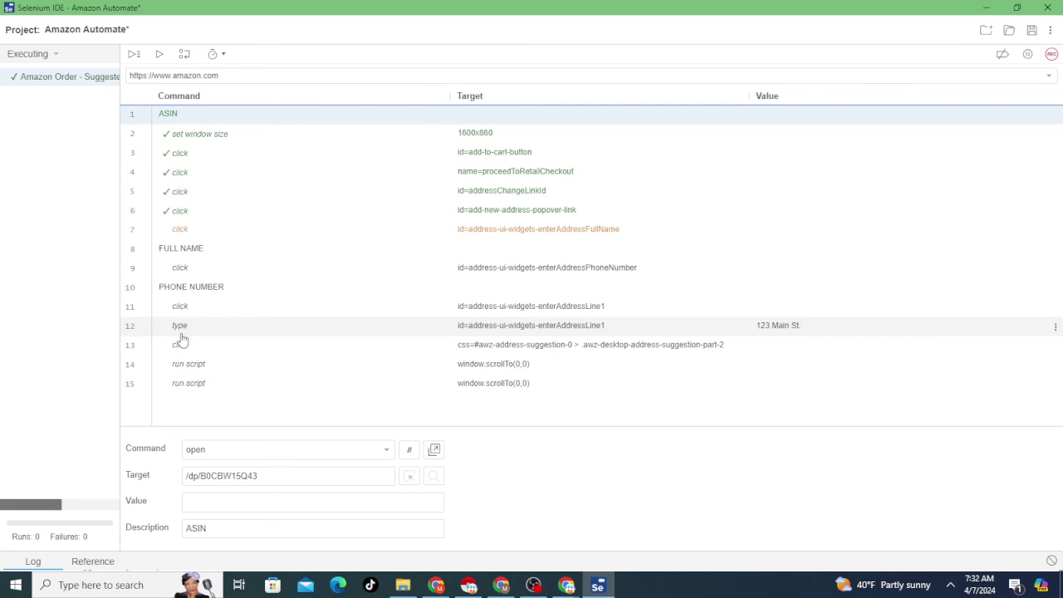
{"action": "key", "text": "ctrl+y"}
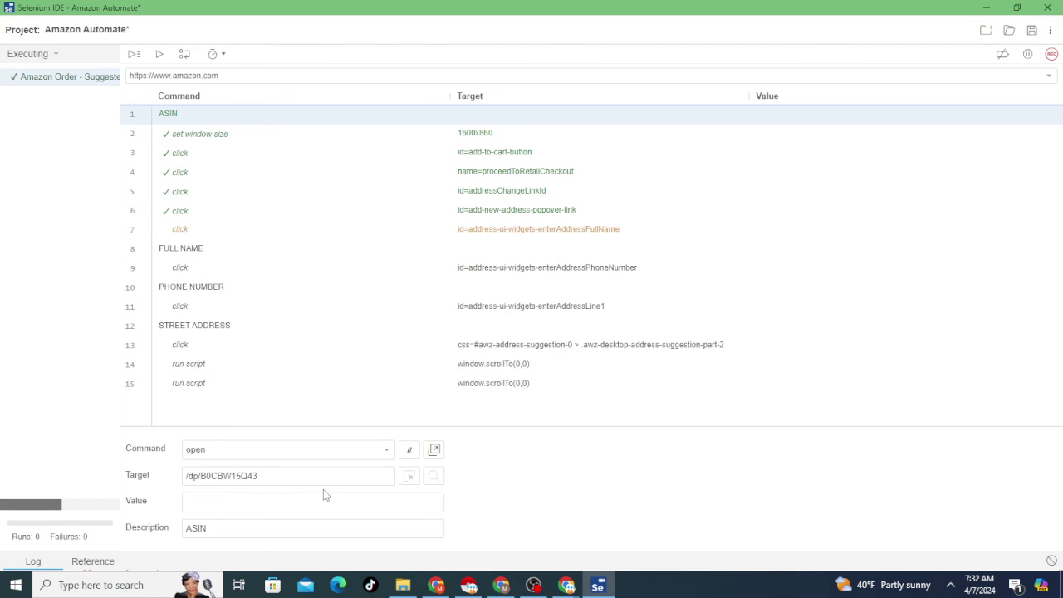
{"action": "key", "text": "ctrl+z"}
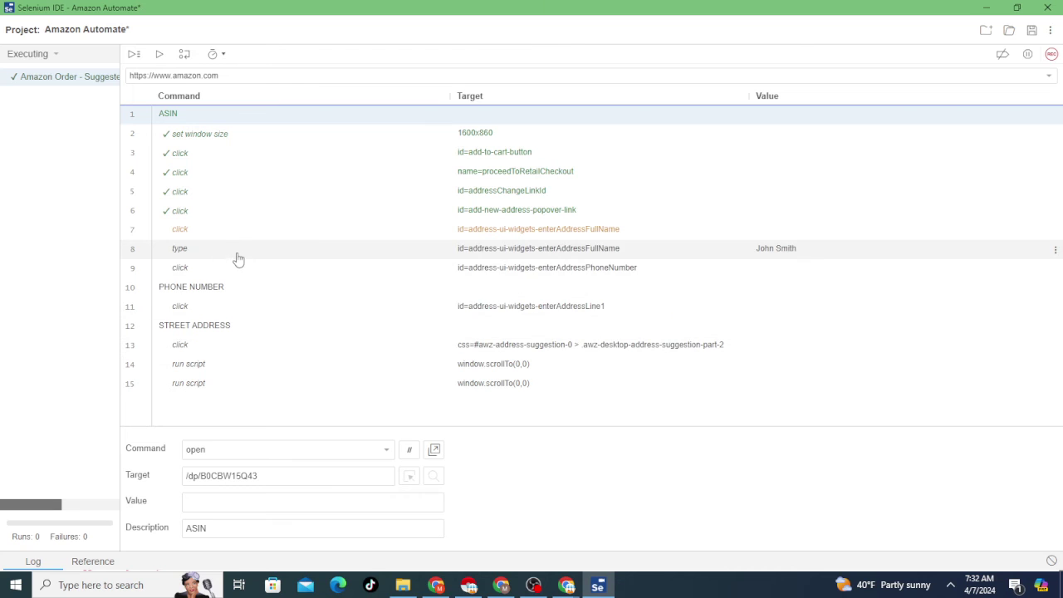
{"action": "key", "text": "ctrl+y"}
{"action": "key", "text": "ctrl+z"}
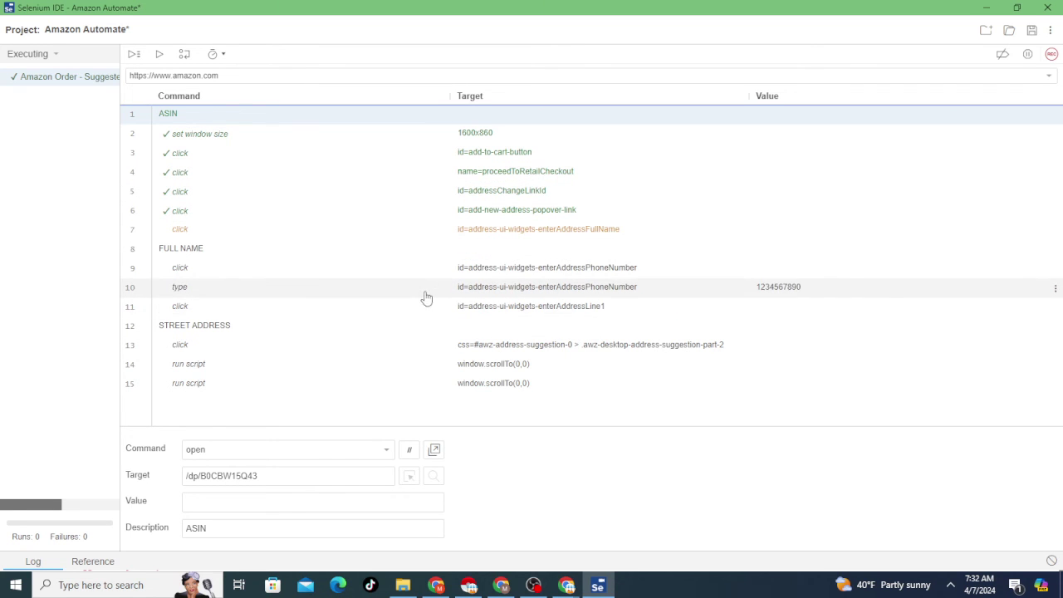
{"action": "key", "text": "ctrl+y"}
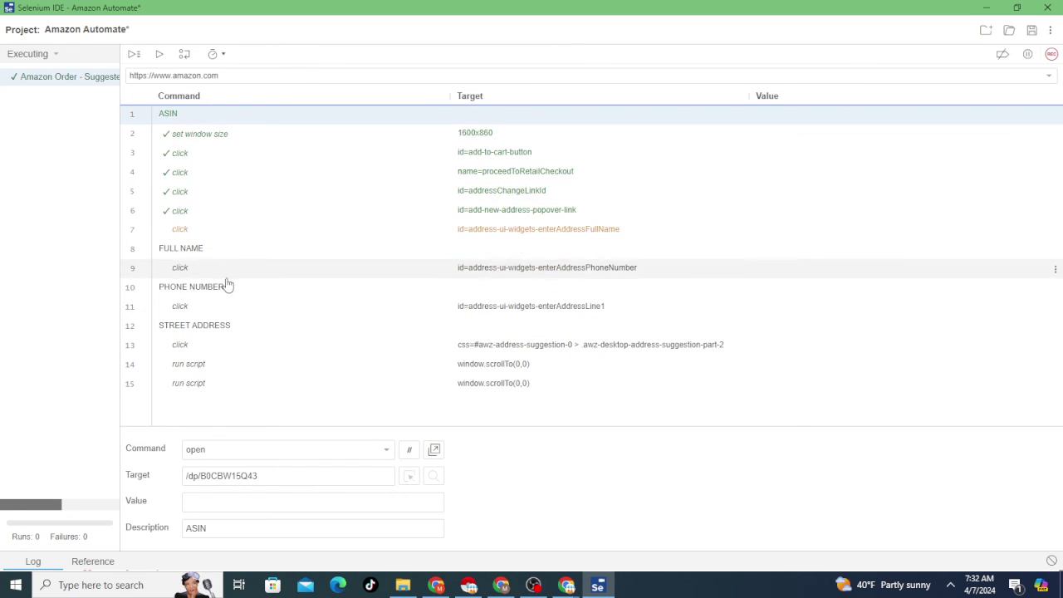
{"action": "key", "text": "ctrl+z"}
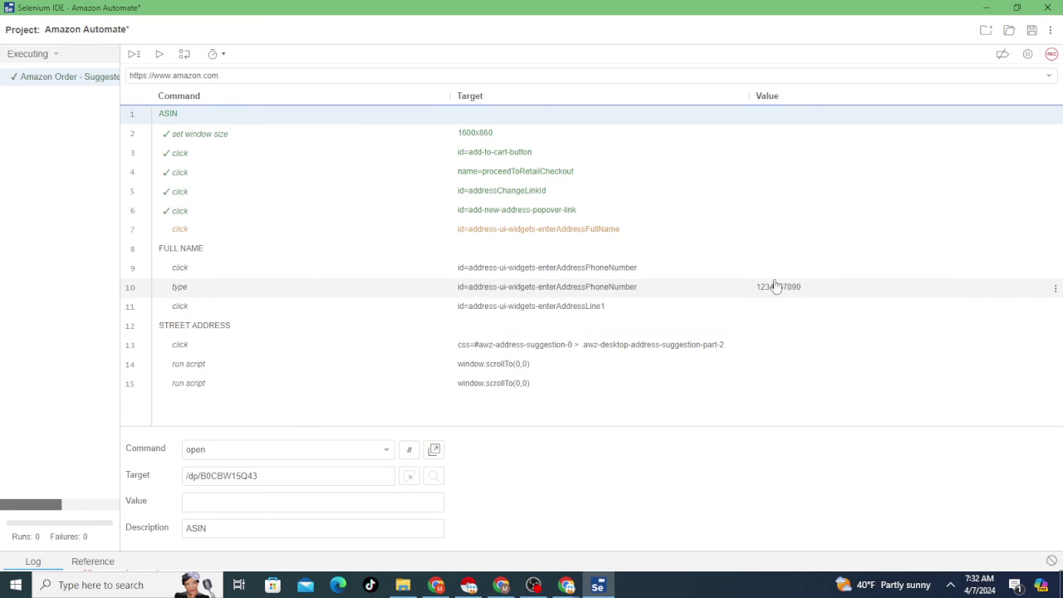
{"action": "key", "text": "ctrl+y"}
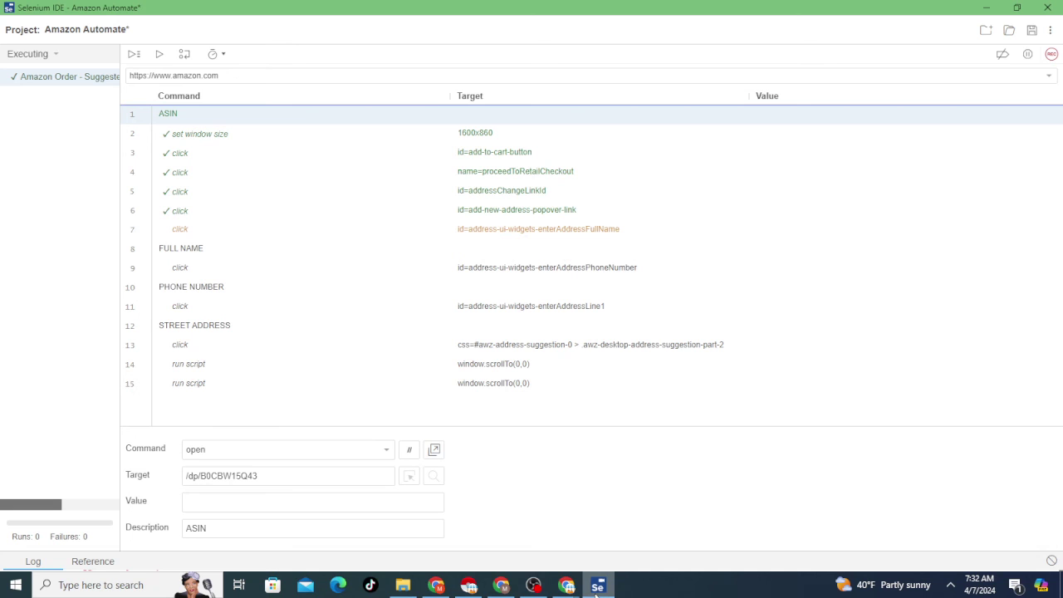
{"action": "mouse_move", "coordinate": [596, 590]}
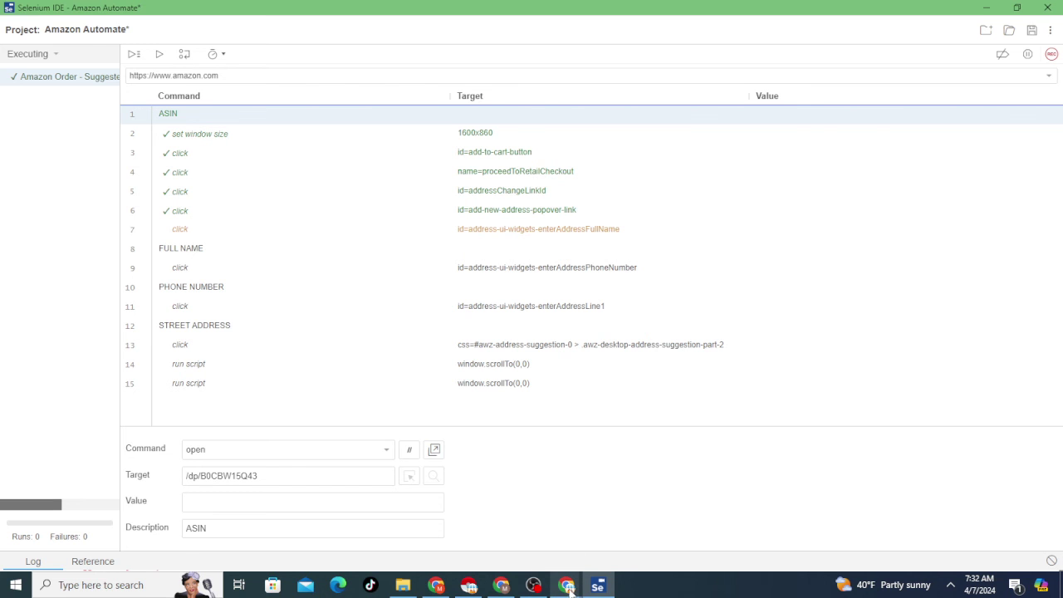
{"action": "left_click", "coordinate": [599, 541]}
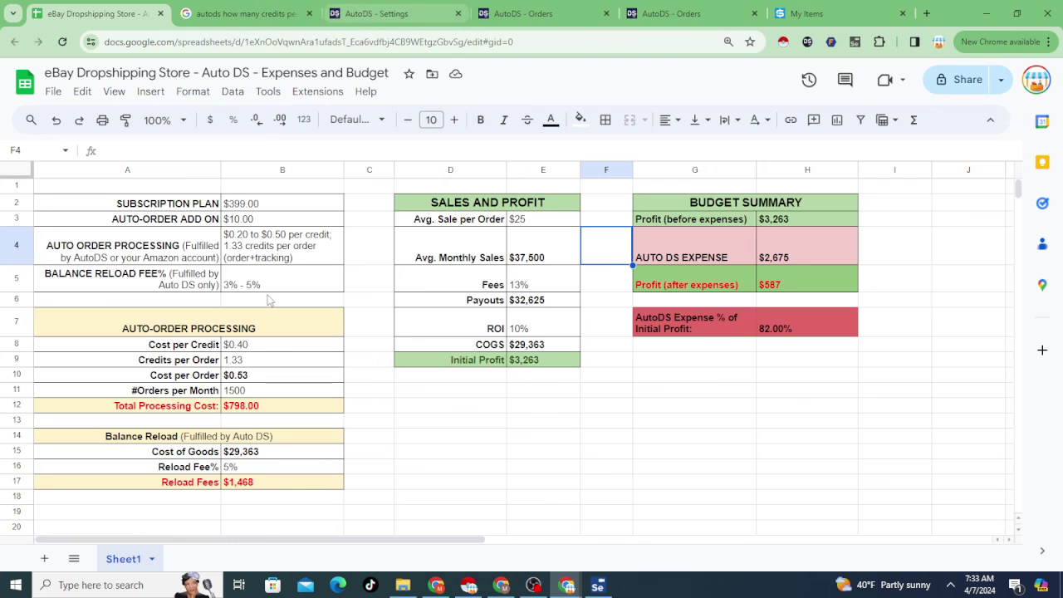
{"action": "left_click", "coordinate": [185, 189]}
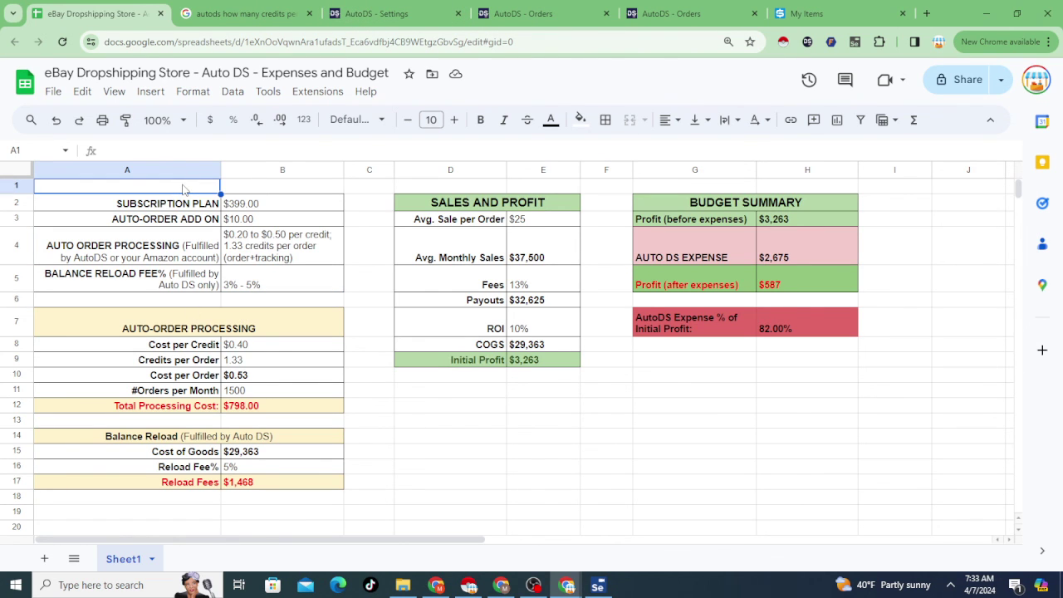